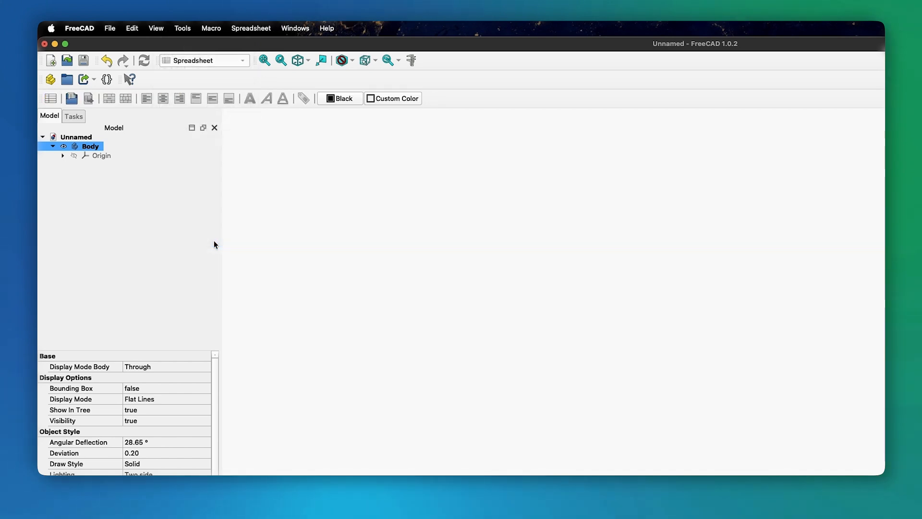
Add a spreadsheet and type the labels Height, Width, Taper and Thickness down column A
left_click(50, 98)
left_click(279, 151)
type("Height")
key("Return")
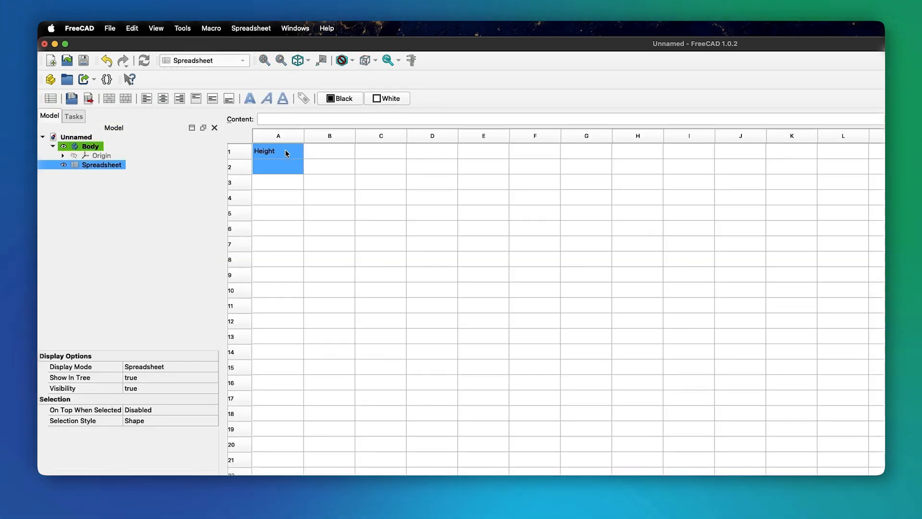
type("Width")
key("Return")
type("Taper")
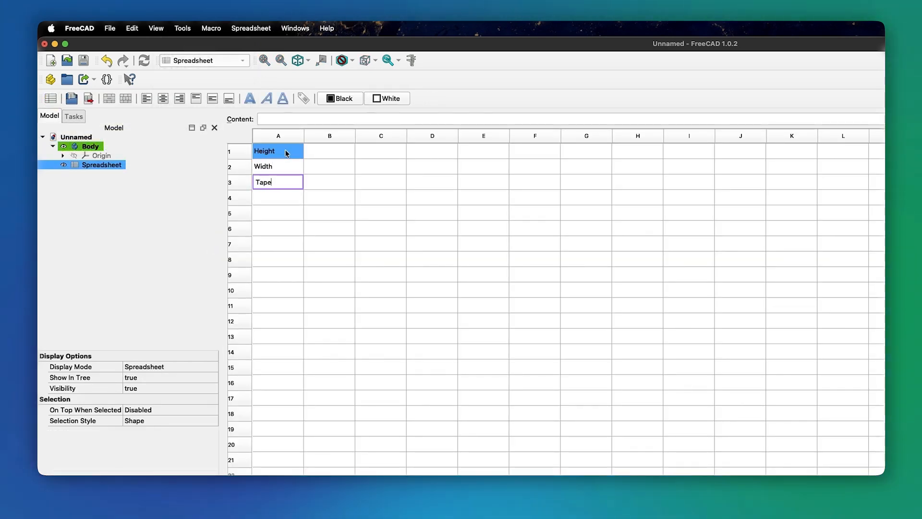
key("Return")
type("Thickness")
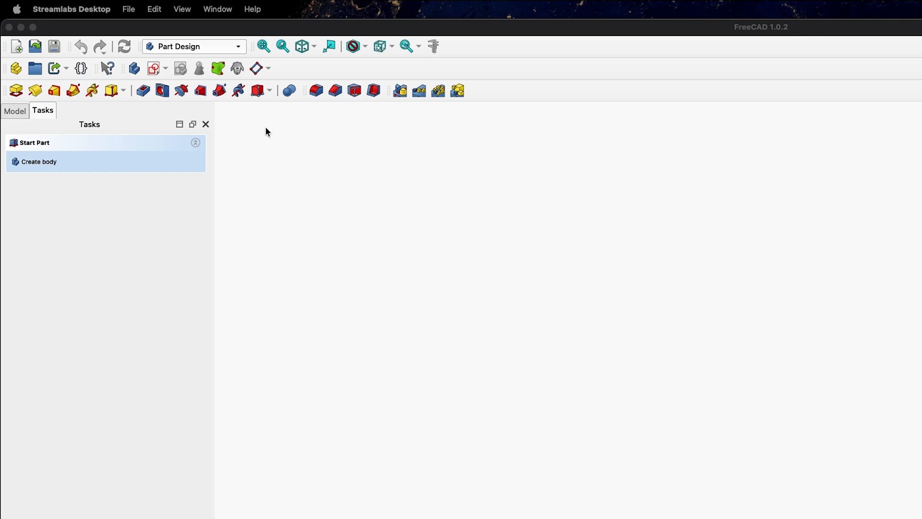
Create a Body in Part Design, select its Origin in the model tree, then switch to the Spreadsheet workbench
left_click(181, 44)
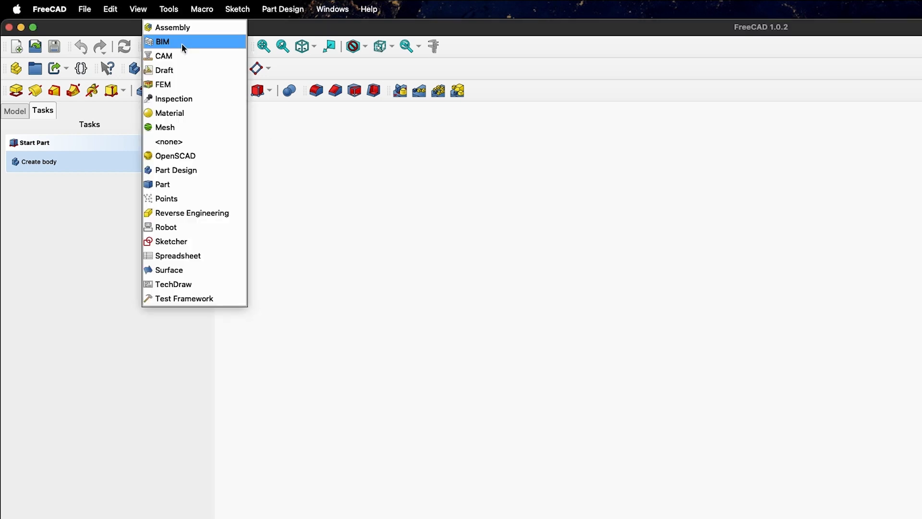
left_click(213, 171)
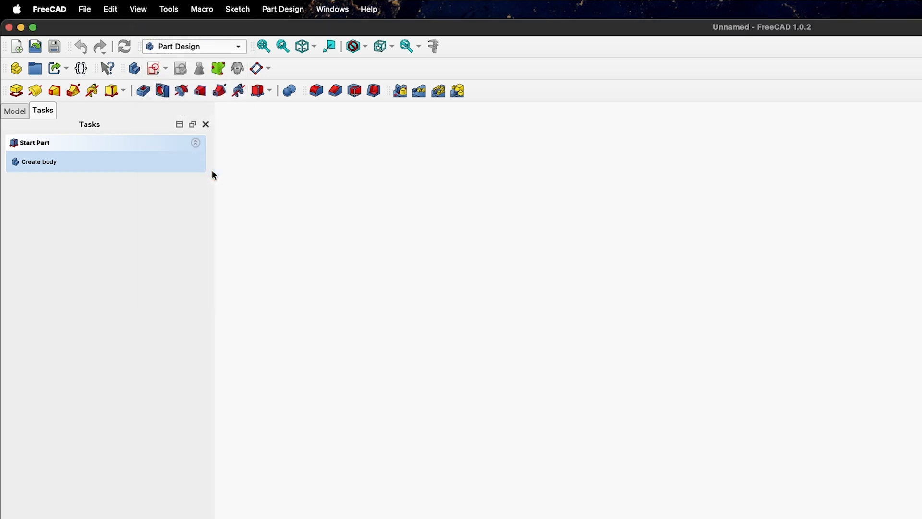
left_click(49, 164)
left_click(18, 111)
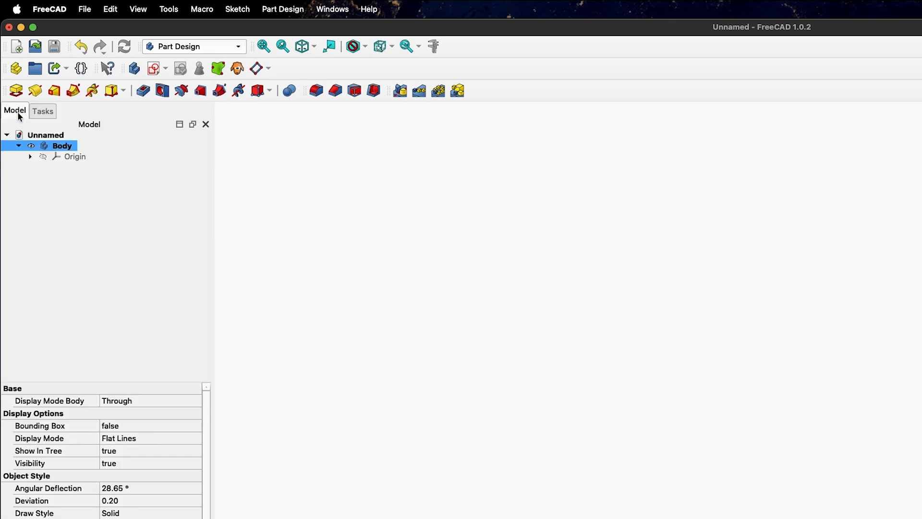
left_click(68, 154)
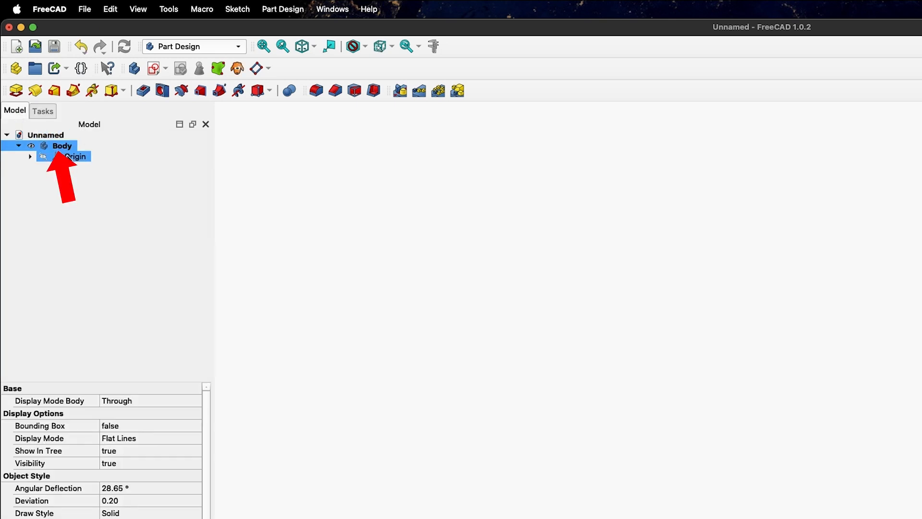
left_click(206, 45)
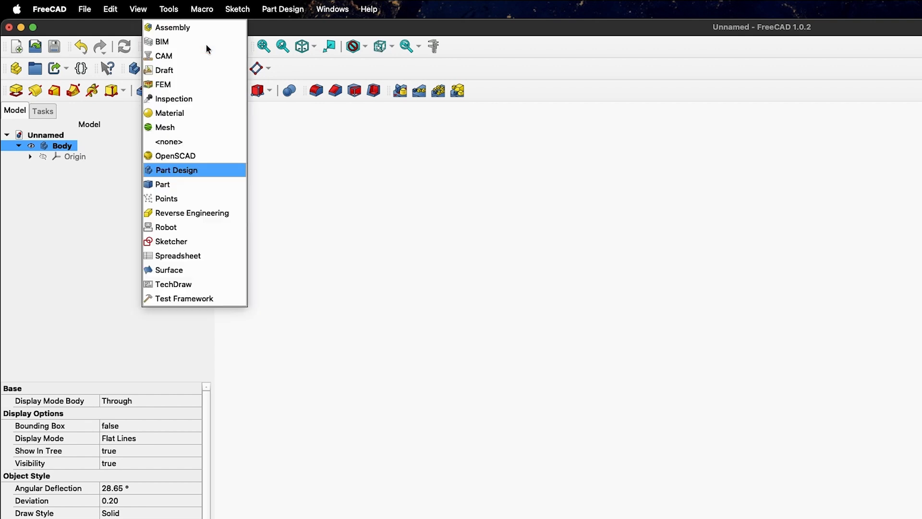
left_click(204, 256)
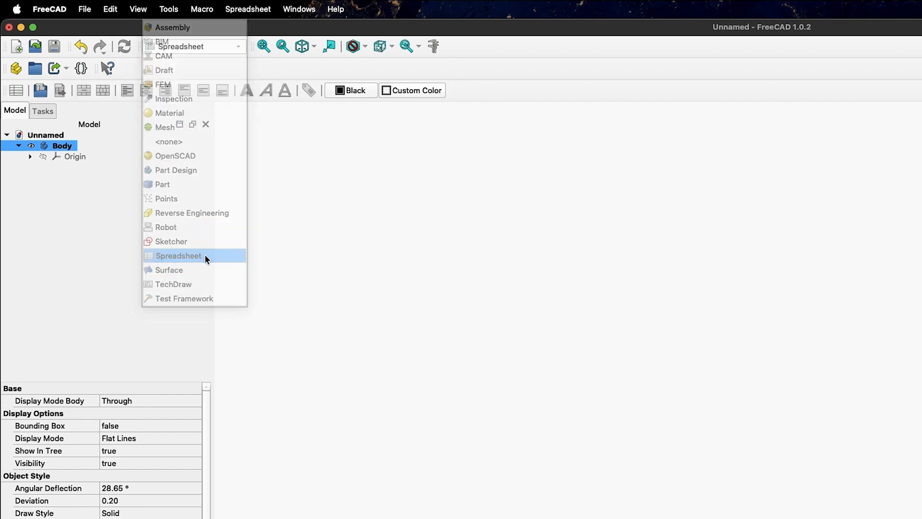
Create a spreadsheet with labels Height, Width, Taper and Thickness in A1–A4, fixing Thickness's capitalisation
left_click(18, 91)
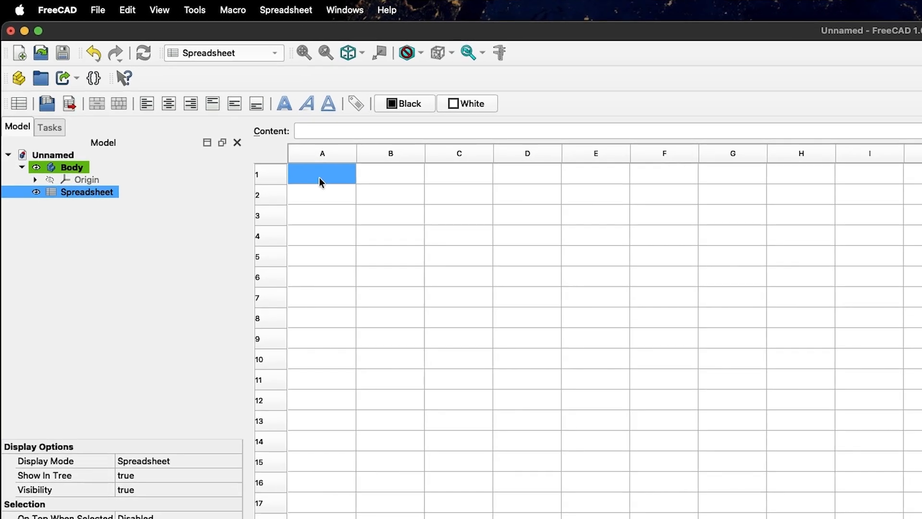
type("Height")
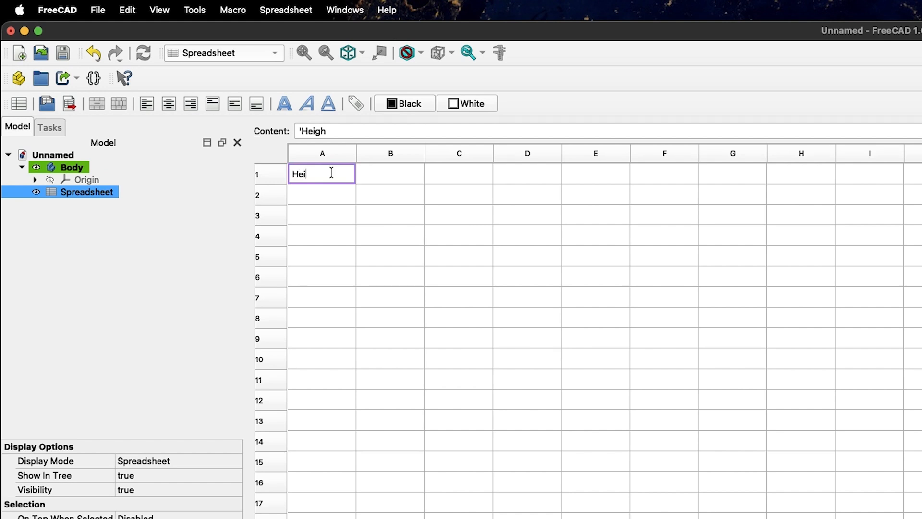
key("Return")
type("Width")
key("Return")
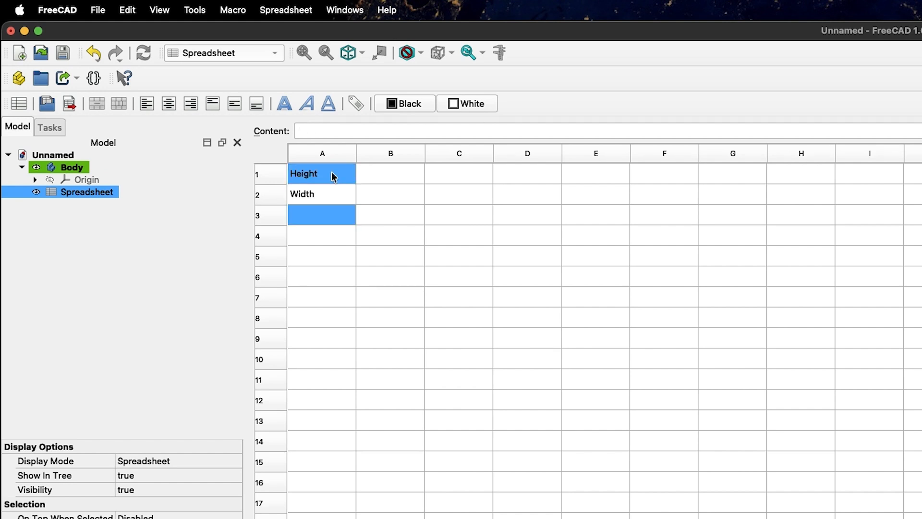
type("Taper")
key("Return")
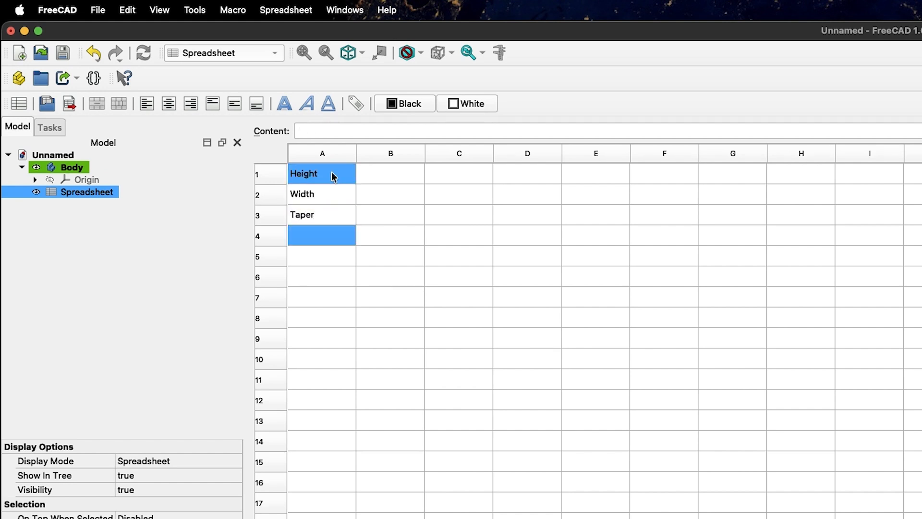
type("THickness")
key("Return")
double_click(306, 236)
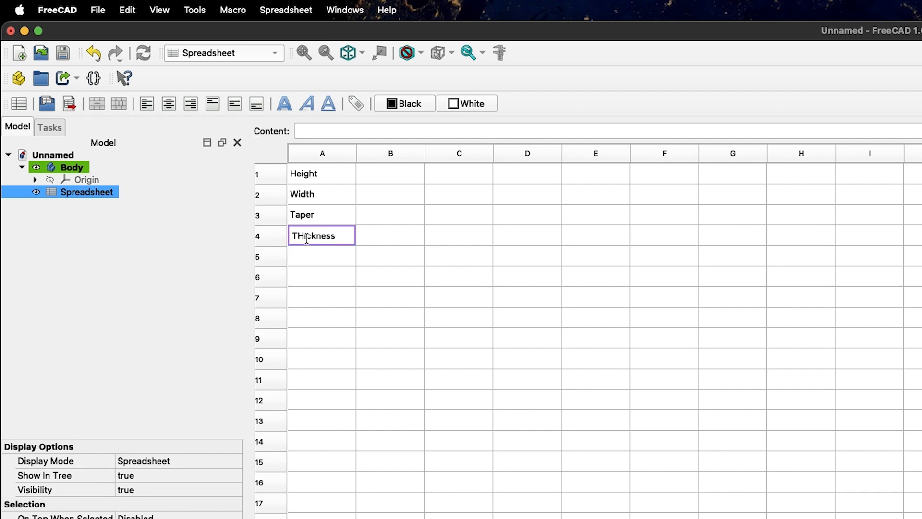
key("BackSpace")
type("h")
key("Return")
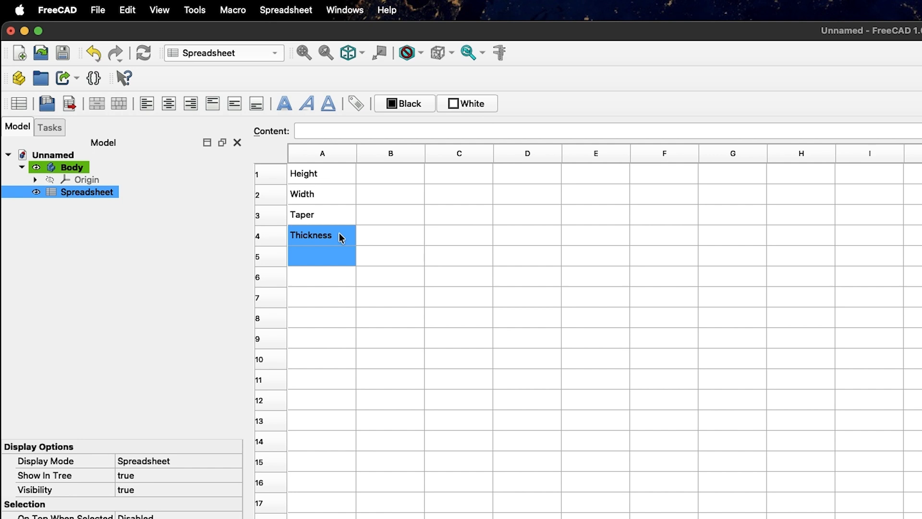
Enter the values 50, 150, 1 and 30 in cells B1–B4
key("Right")
key("Up")
key("Up")
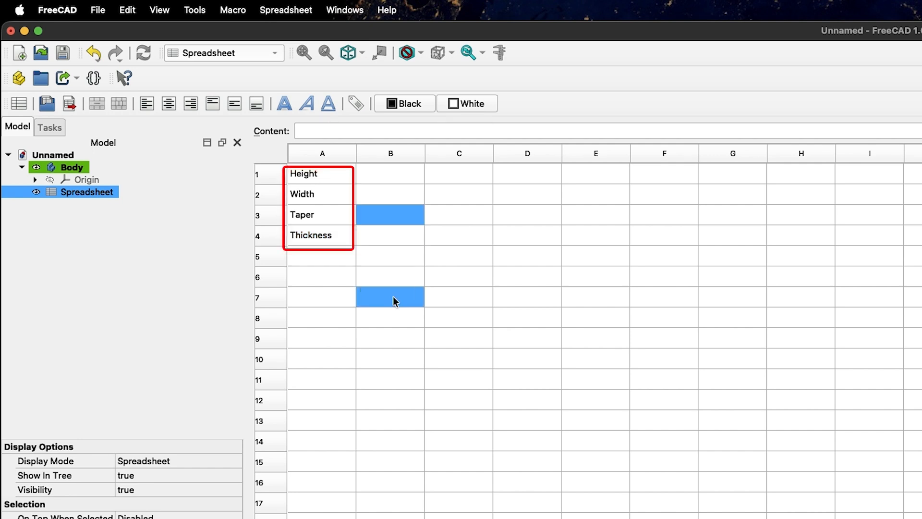
left_click(398, 175)
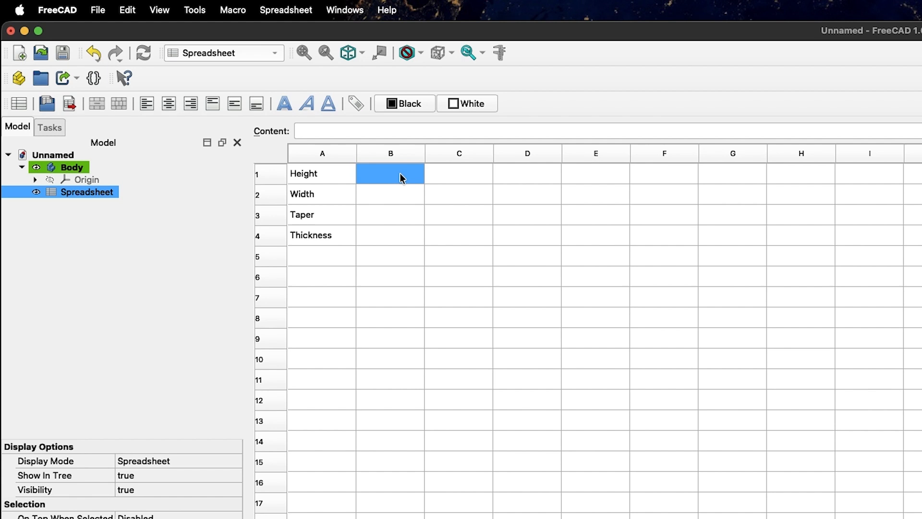
type("50")
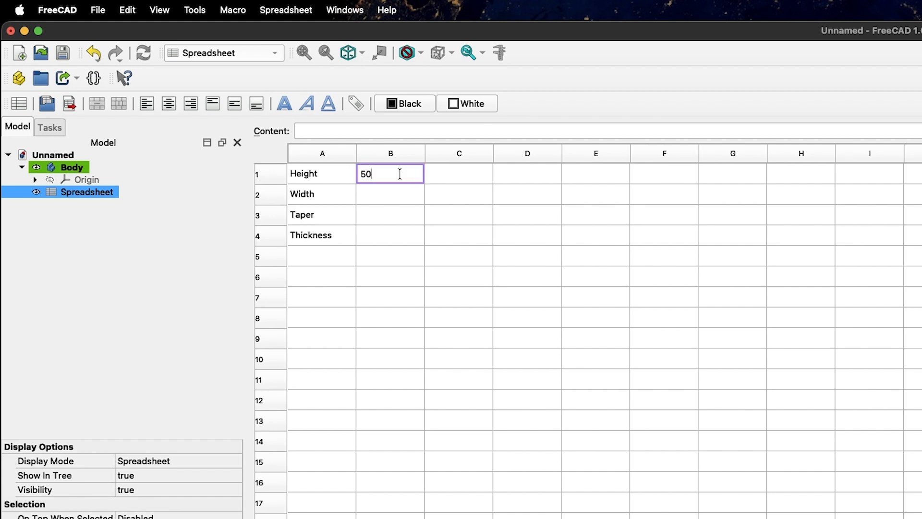
key("Return")
type("150")
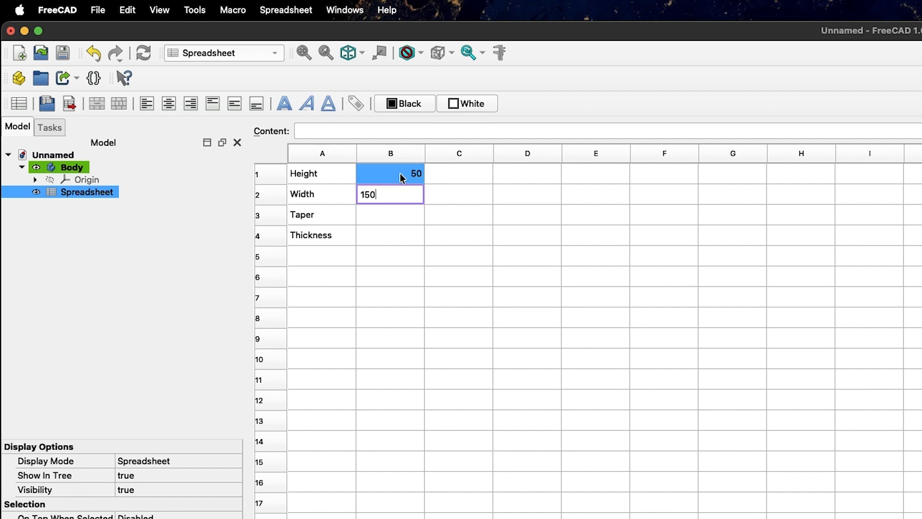
key("Return")
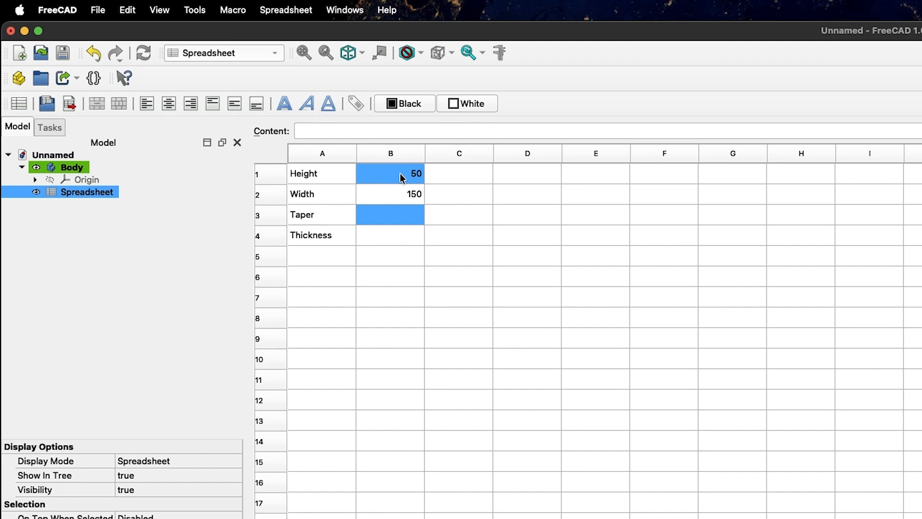
type("1")
key("Return")
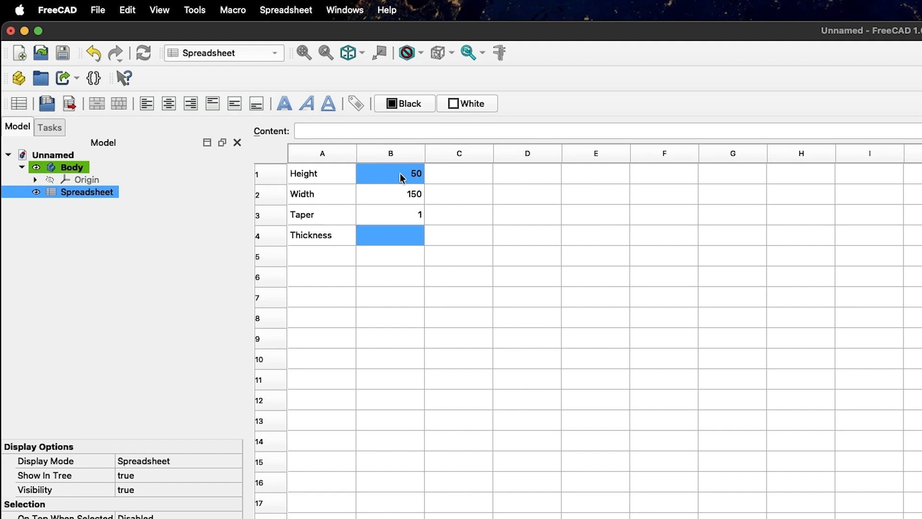
type("30")
key("Return")
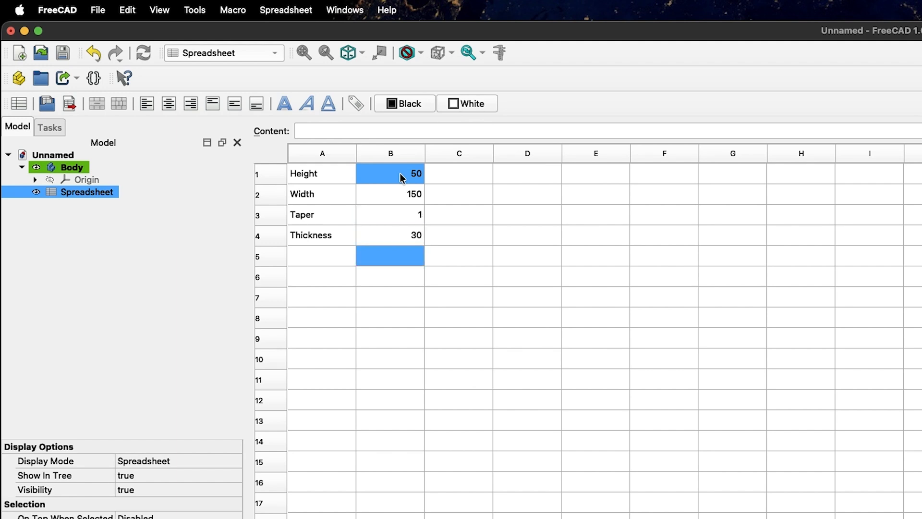
left_click(344, 177)
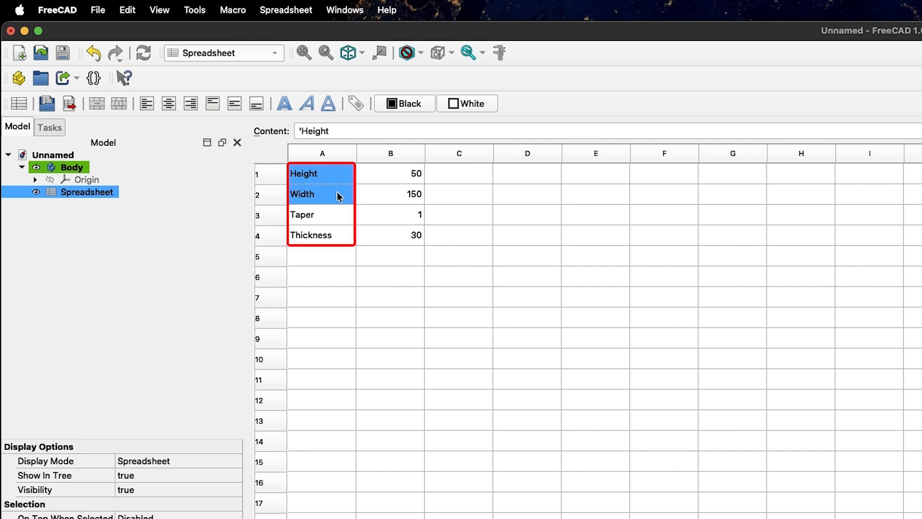
left_click(336, 194)
left_click(333, 221)
left_click(334, 236)
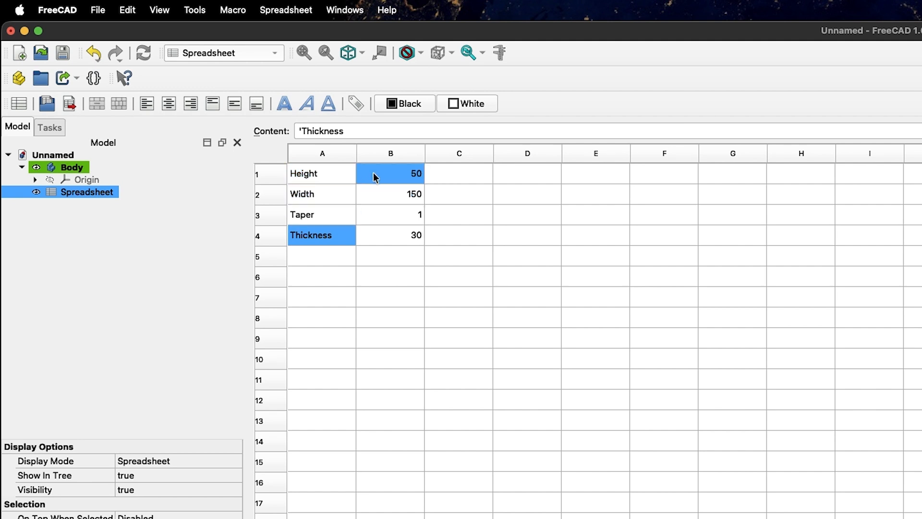
left_click_drag(397, 175, 385, 196)
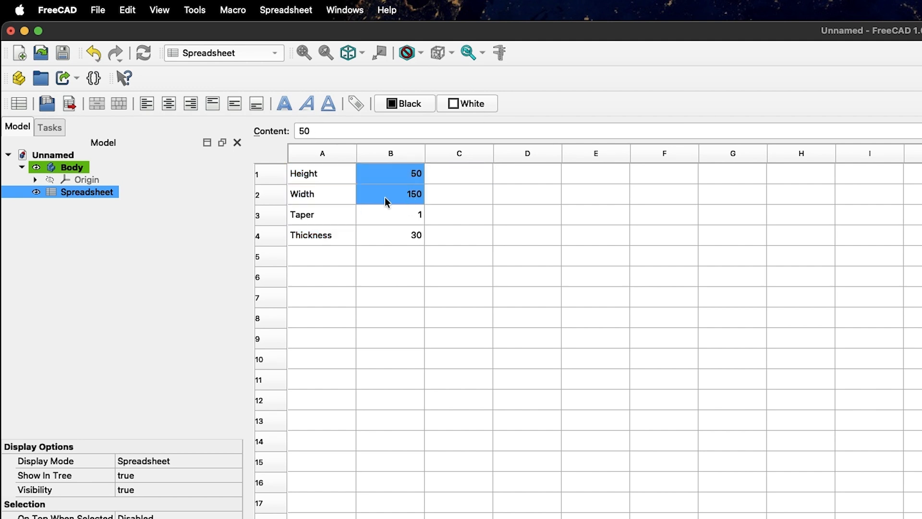
left_click(327, 175)
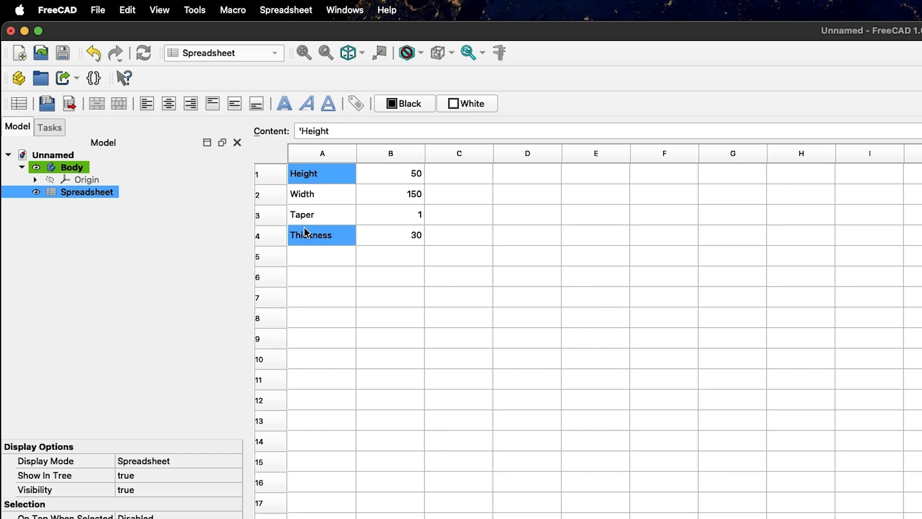
left_click(405, 173)
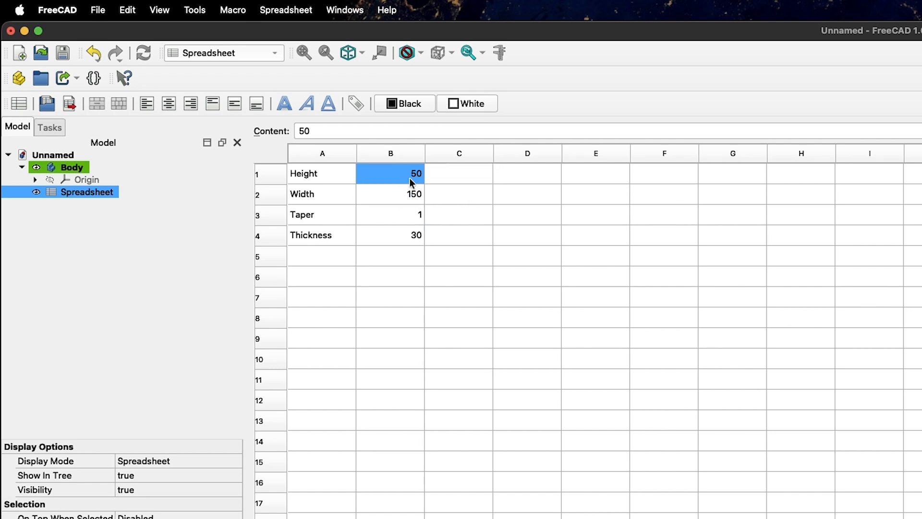
left_click(620, 136)
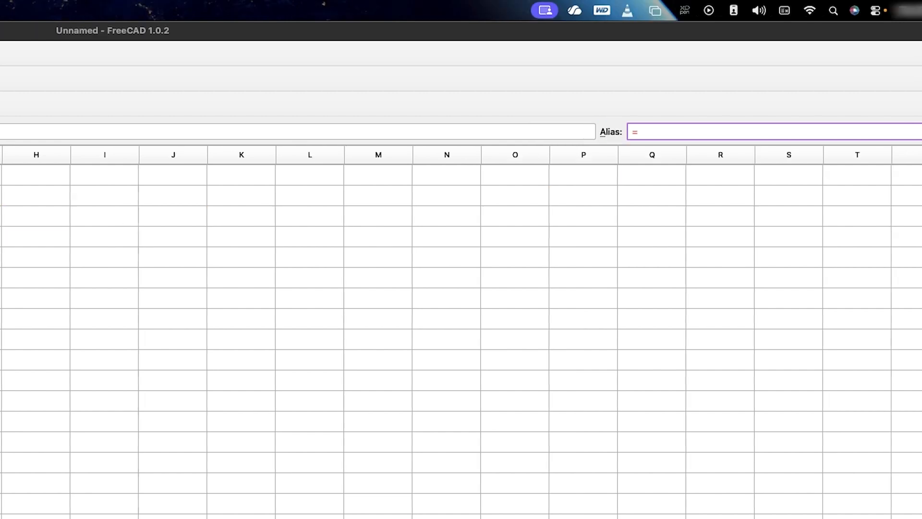
Give cell B1 (value 50) the alias Height
left_click(313, 177)
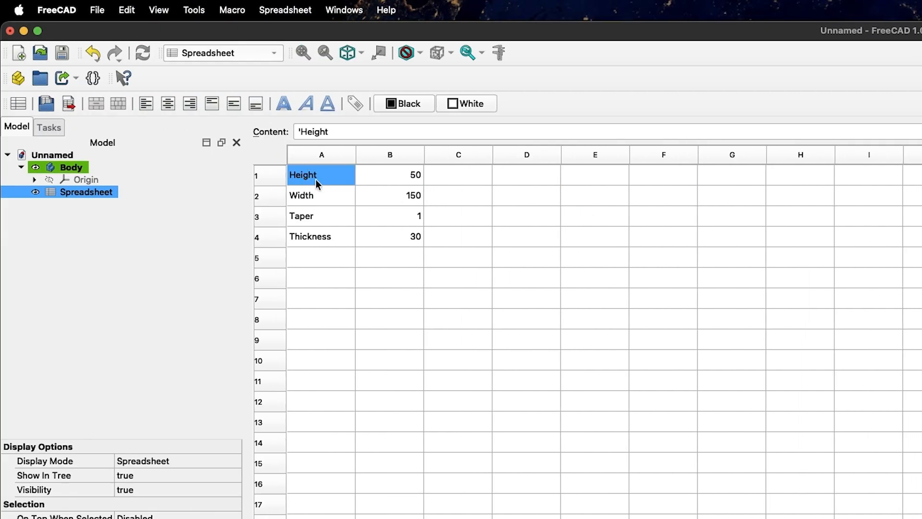
double_click(333, 173)
double_click(340, 175)
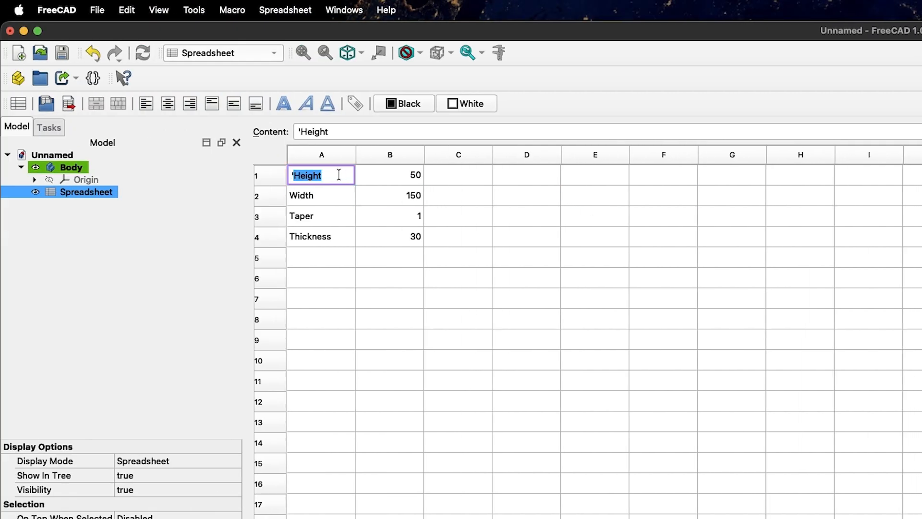
mouse_move(340, 174)
left_mouse_down()
mouse_move(311, 175)
mouse_move(336, 177)
left_mouse_up()
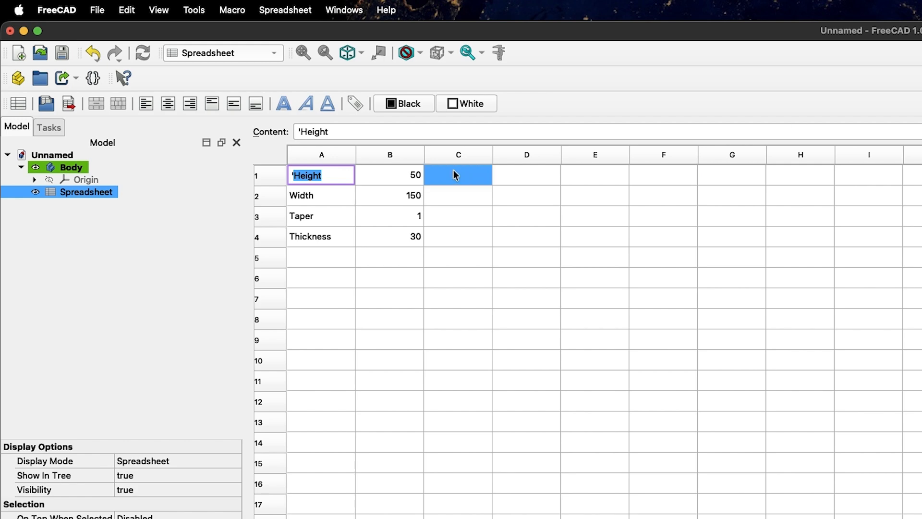
left_click(397, 176)
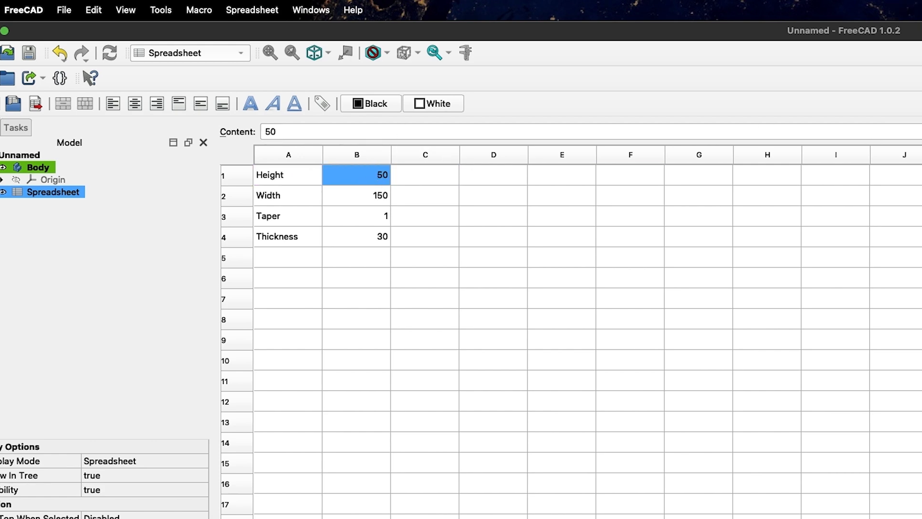
left_click(604, 132)
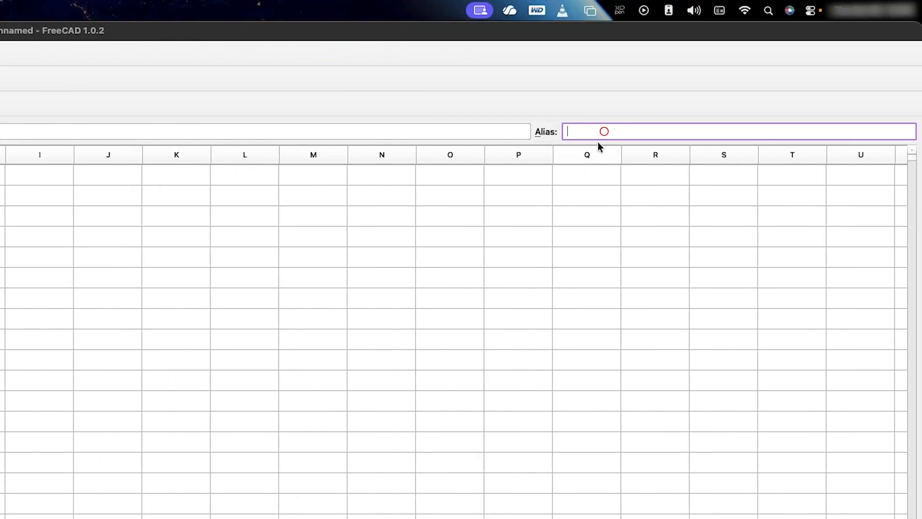
type("Height")
key("Return")
left_click(459, 196)
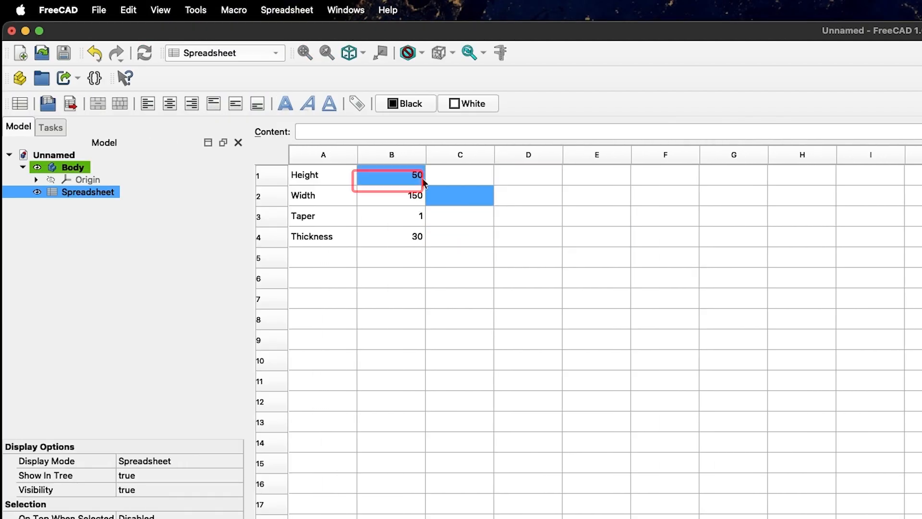
Alias cell B2 (150) as Width and cell B3 (1) as Taper
left_click(396, 200)
left_click(921, 132)
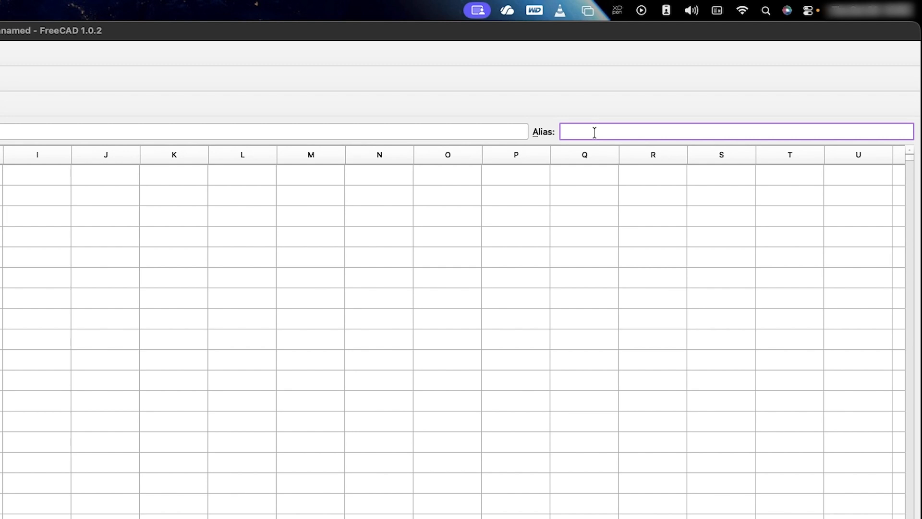
type("Width")
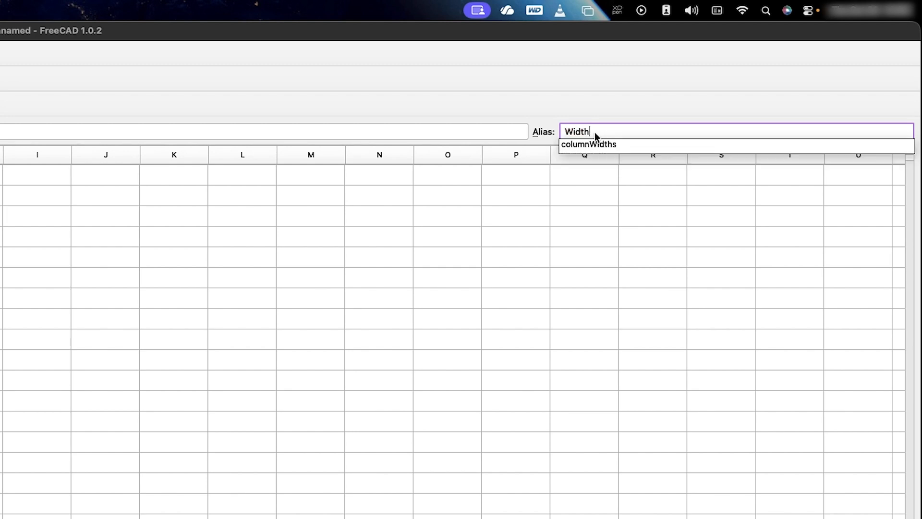
key("Return")
left_click(412, 218)
left_click(616, 126)
type("Taper")
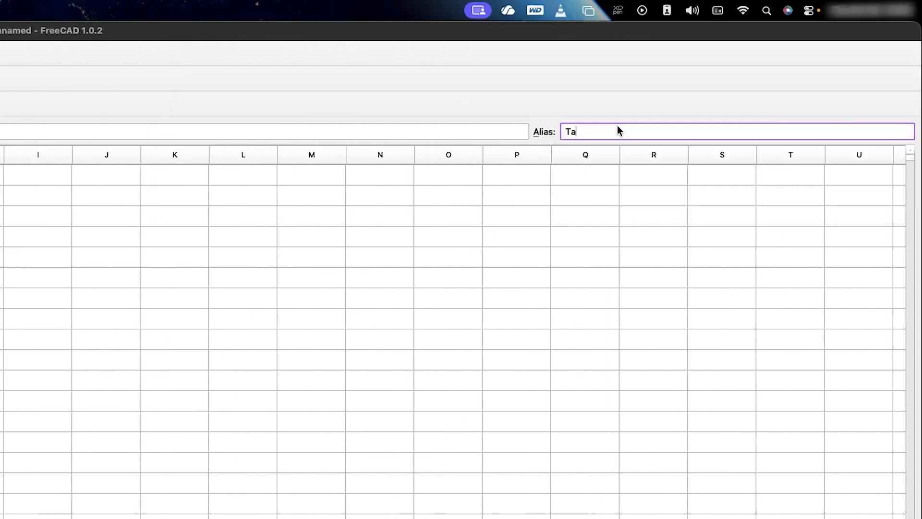
key("Return")
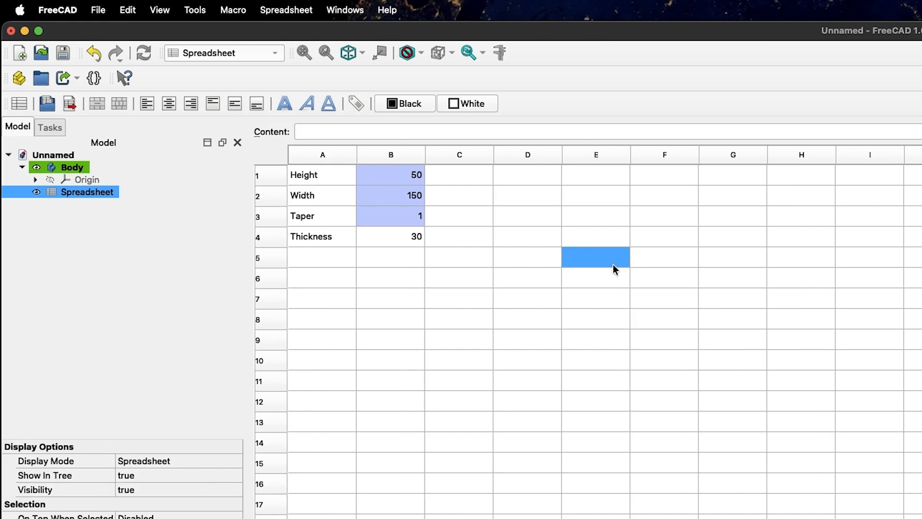
Alias cell B4 (30) as Thickness through the cell Properties dialog
left_click(242, 232)
left_click(208, 238)
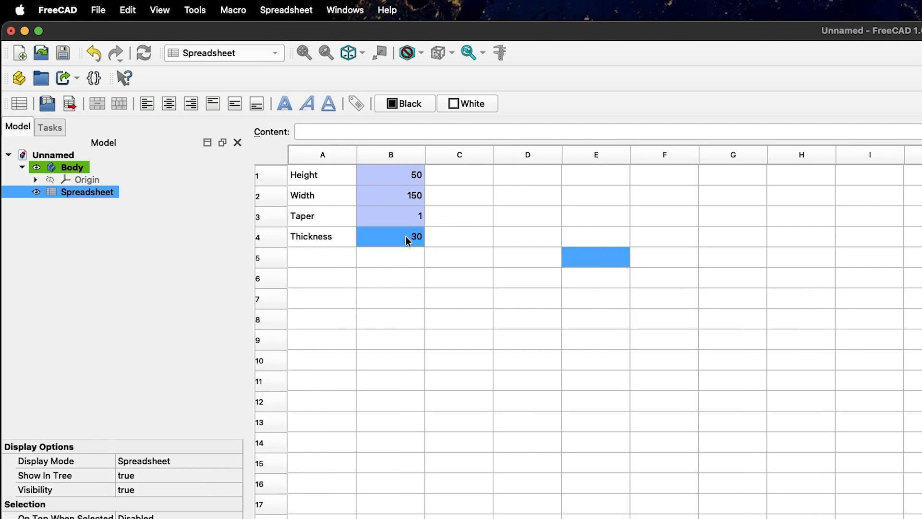
right_click(407, 239)
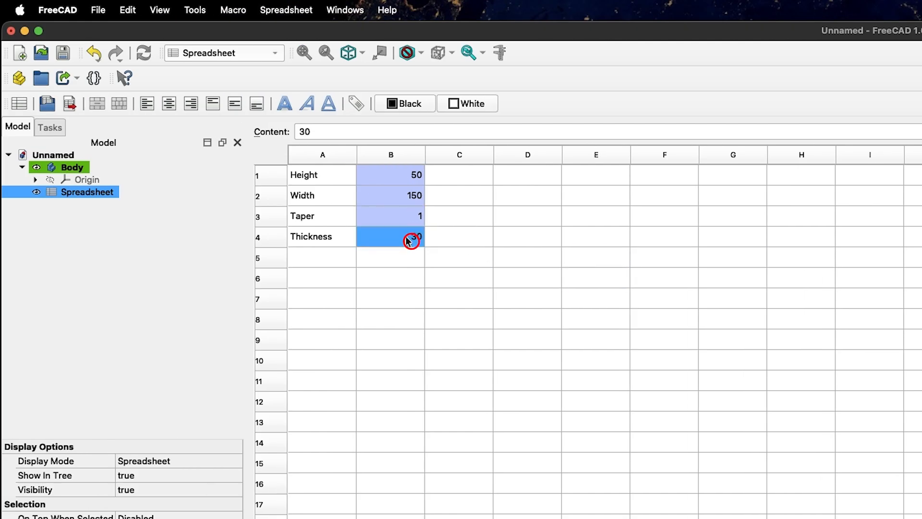
left_click(426, 250)
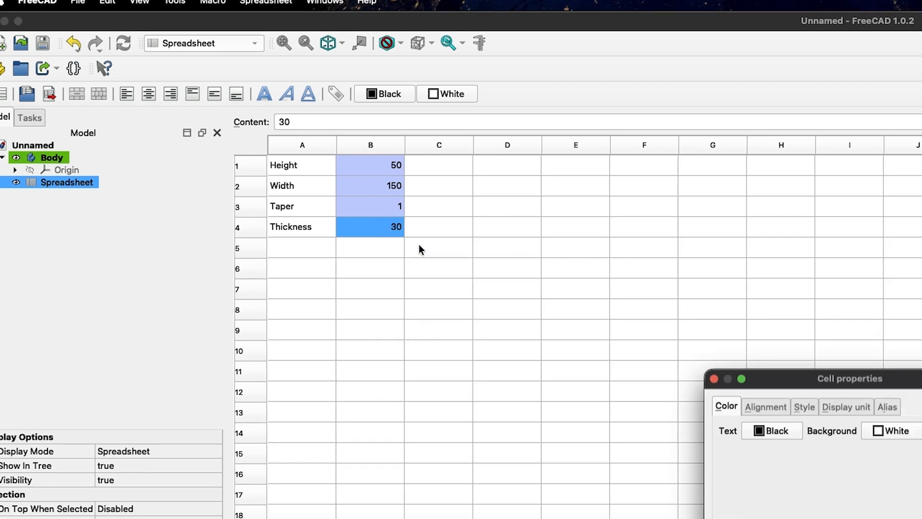
left_click(501, 221)
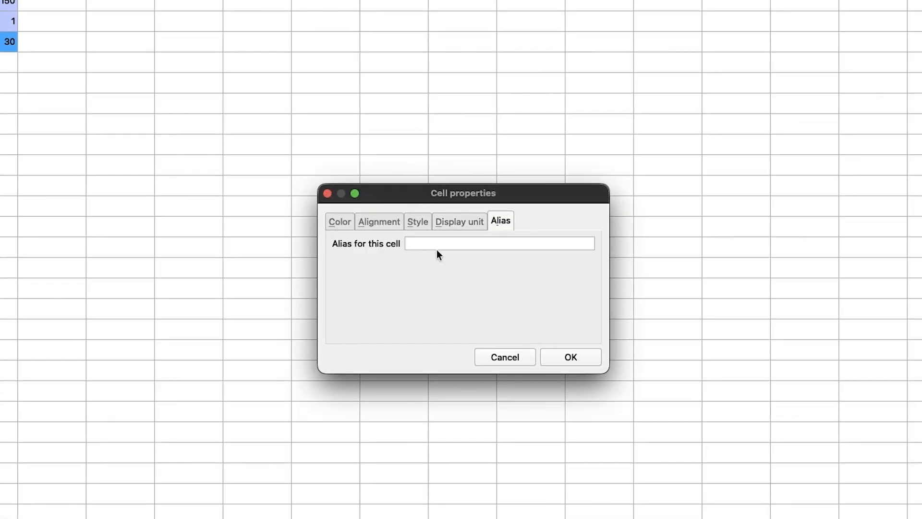
left_click(438, 244)
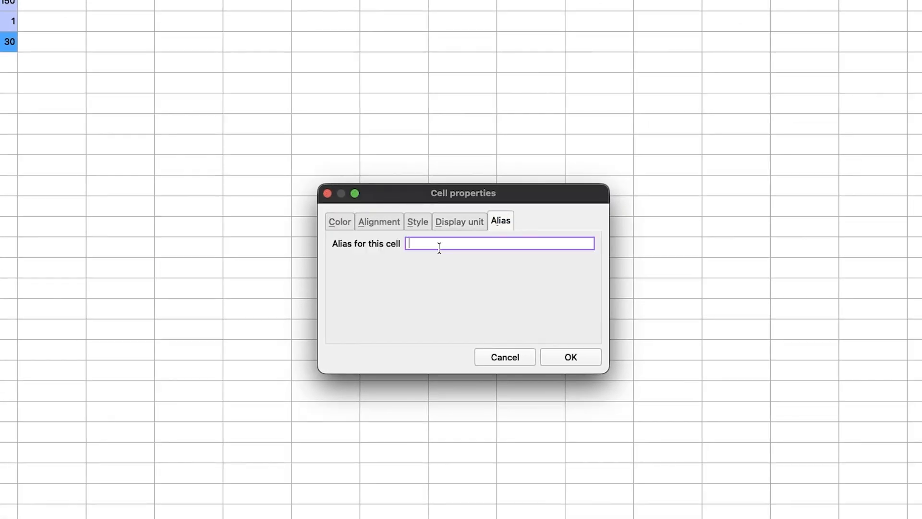
type("Thickness")
left_click(575, 357)
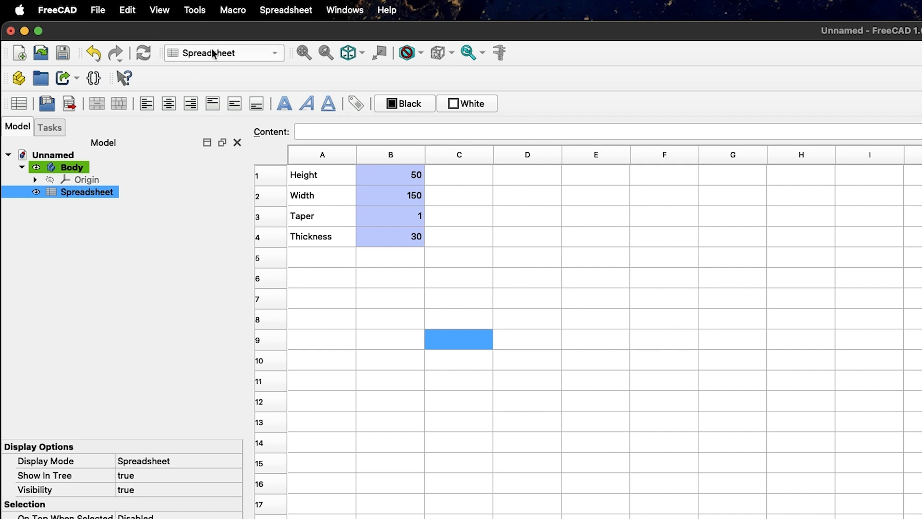
Back in Part Design, start a new sketch in the Body attached to the XY plane
left_click(250, 51)
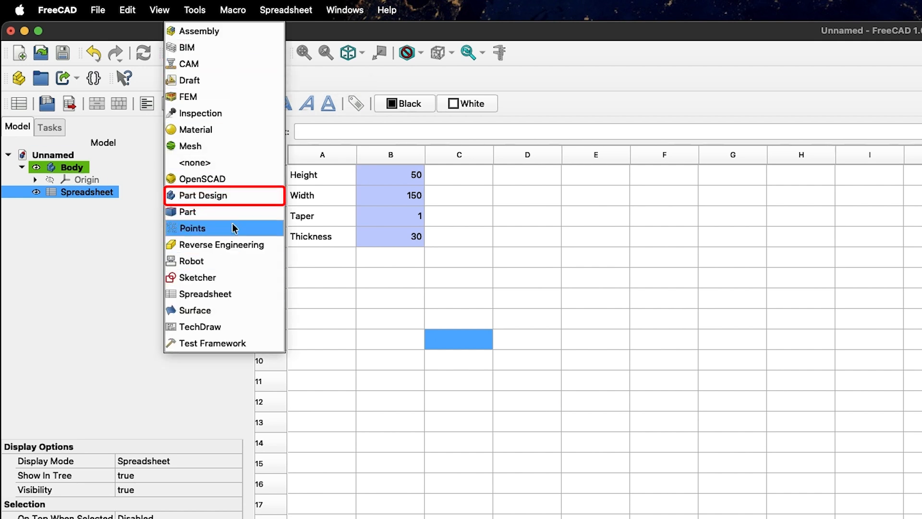
left_click(228, 196)
left_click(23, 128)
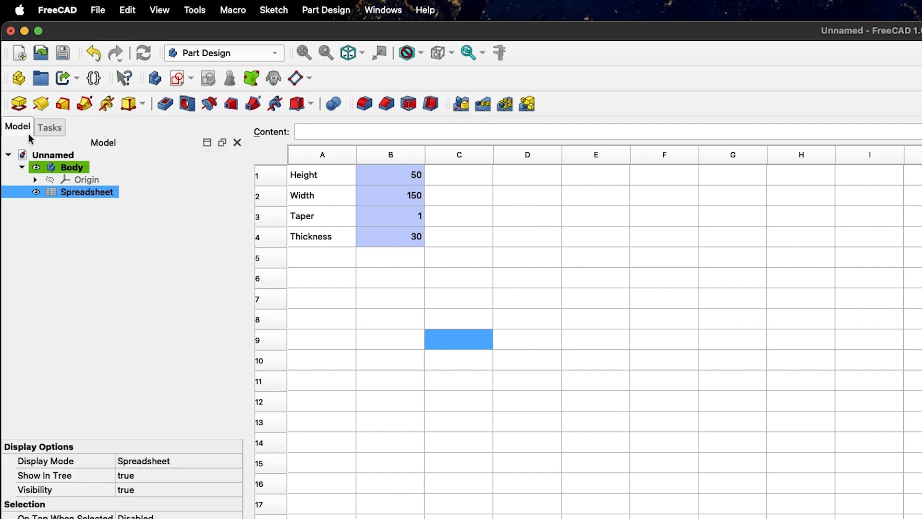
left_click(14, 111)
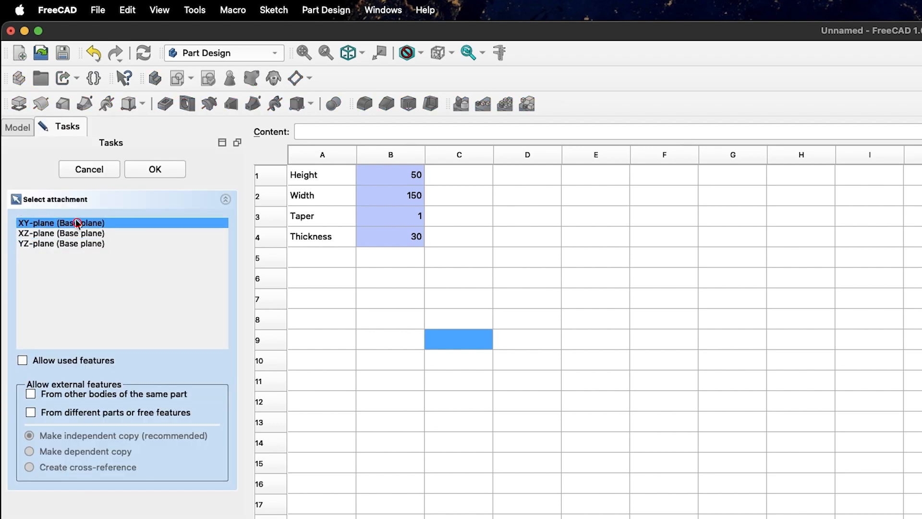
left_click(164, 169)
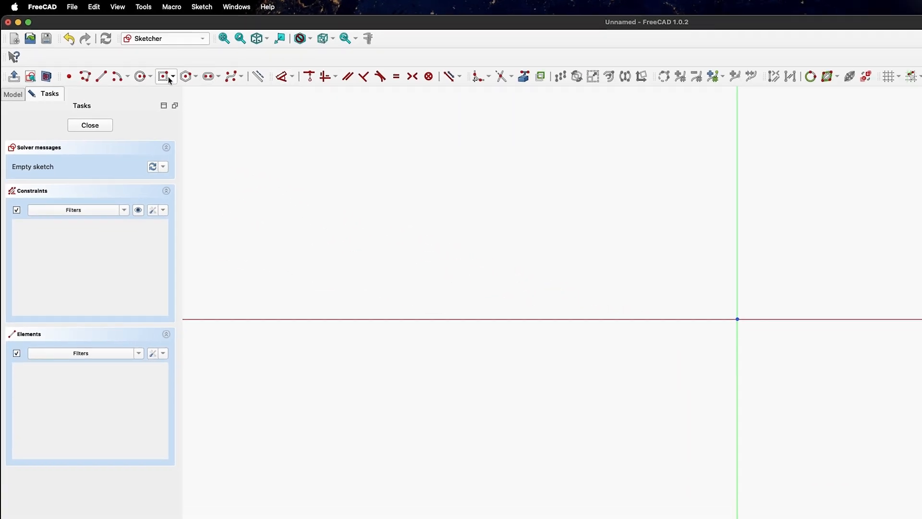
Draw a rectangle centred on the origin and dimension it 66.52 mm wide and 33.48 mm tall
left_click(164, 76)
left_click(733, 319)
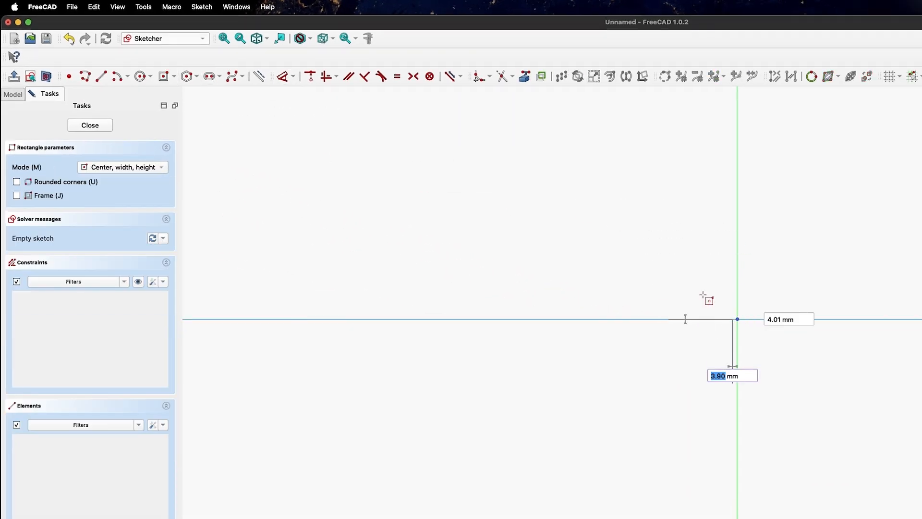
left_click(578, 240)
left_click(284, 76)
left_click(639, 240)
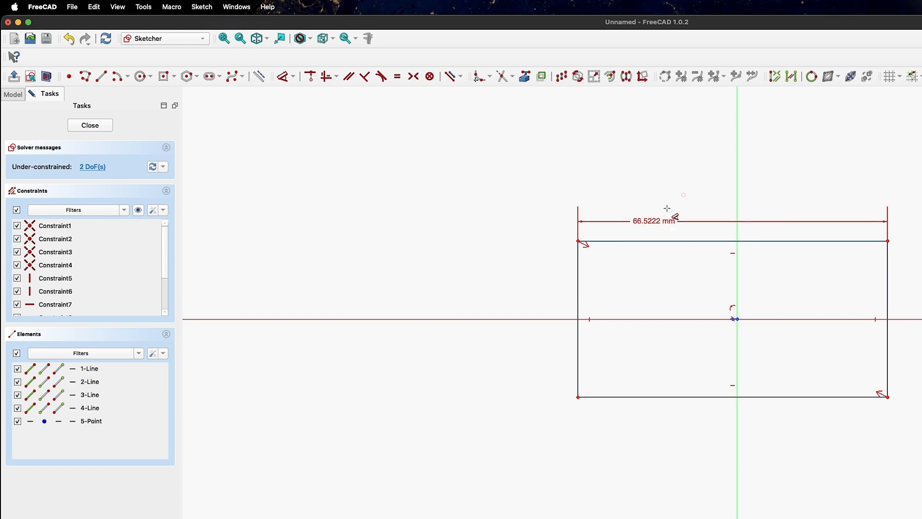
left_click(670, 188)
left_click(811, 254)
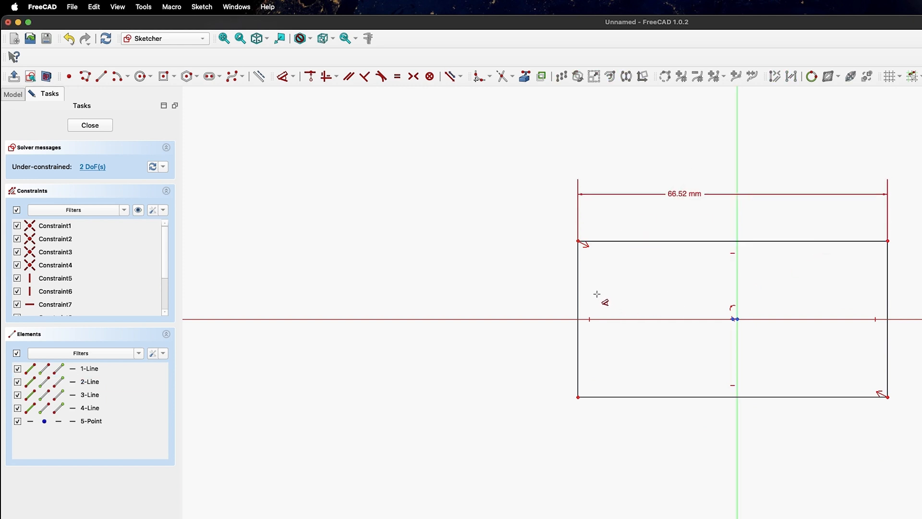
left_click(579, 284)
left_click(488, 283)
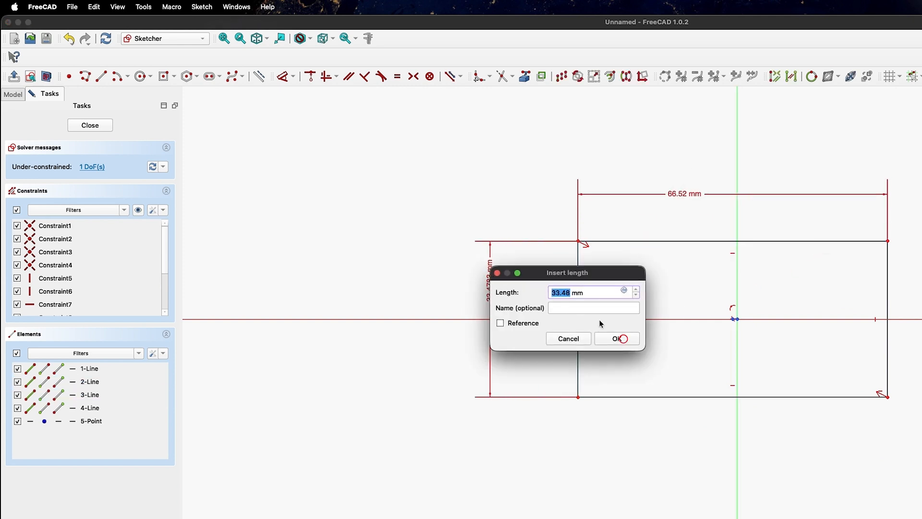
left_click(620, 338)
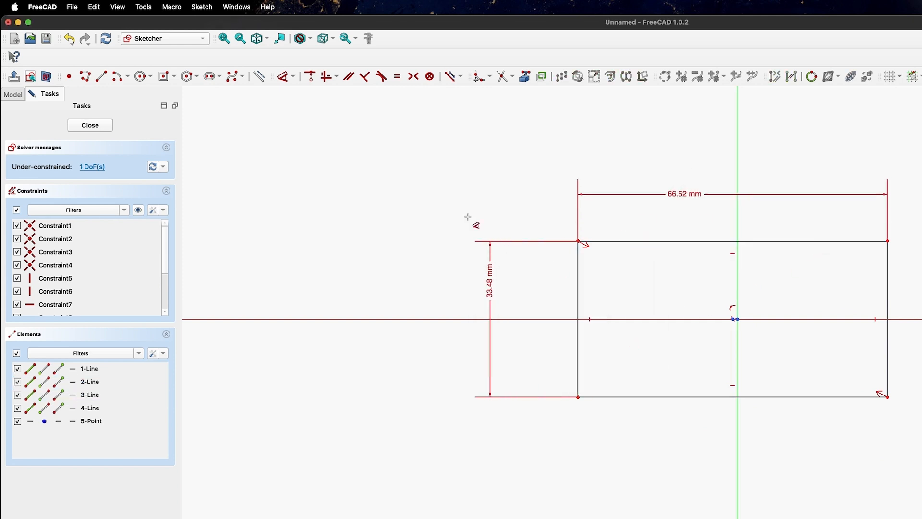
Reopen the 66.52 mm width dimension, view its expression editor, and confirm it unchanged
double_click(688, 194)
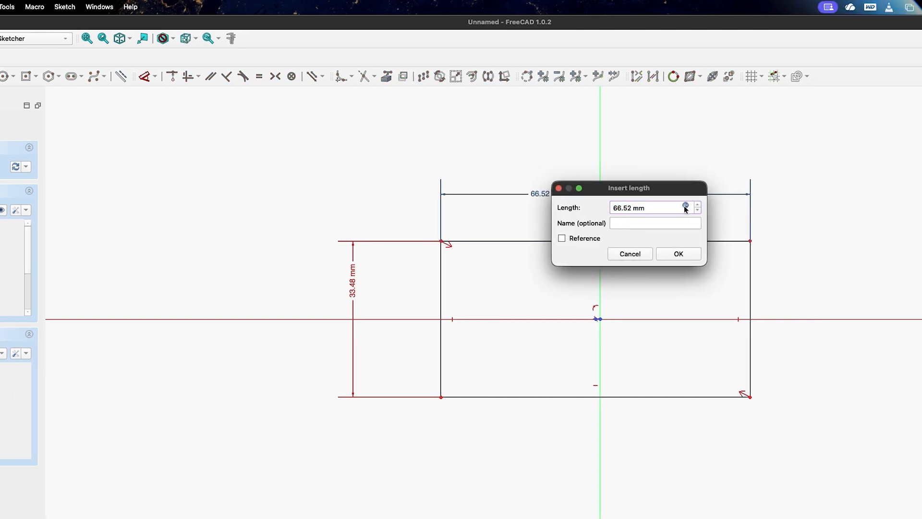
left_click(686, 205)
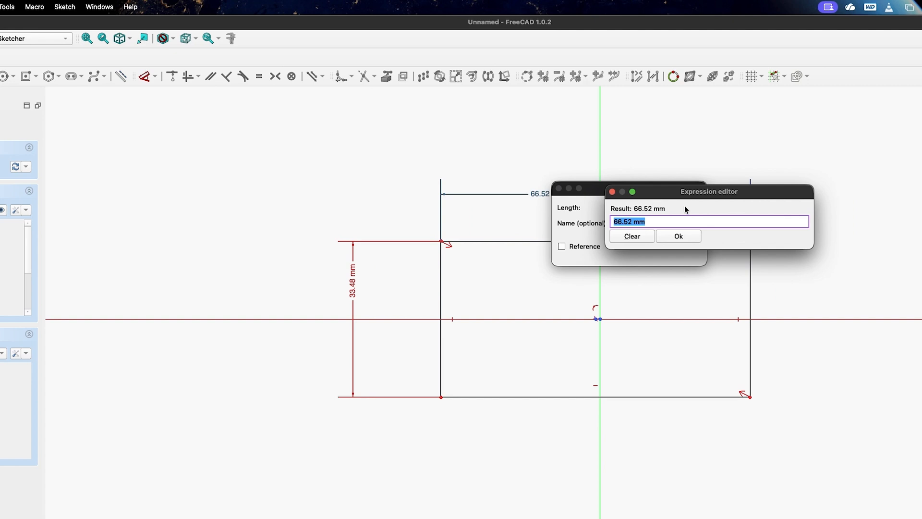
left_click(678, 236)
left_click(677, 254)
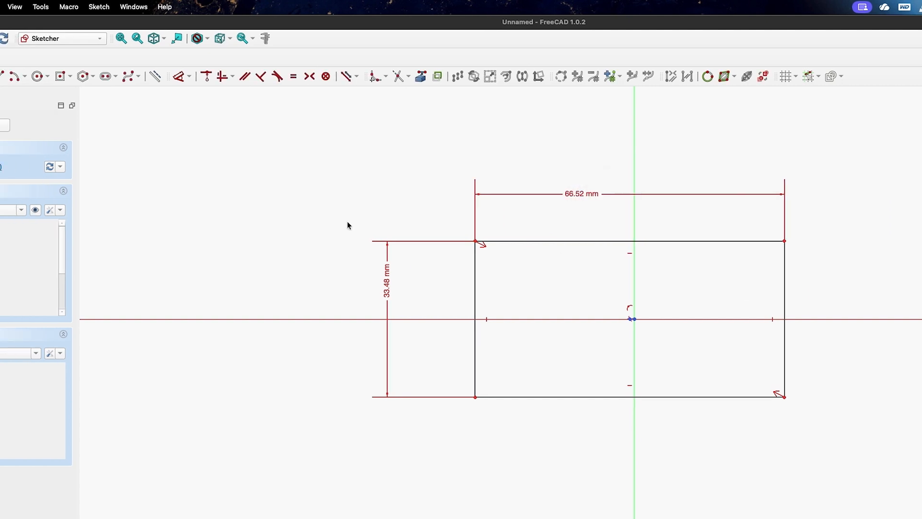
left_click(19, 97)
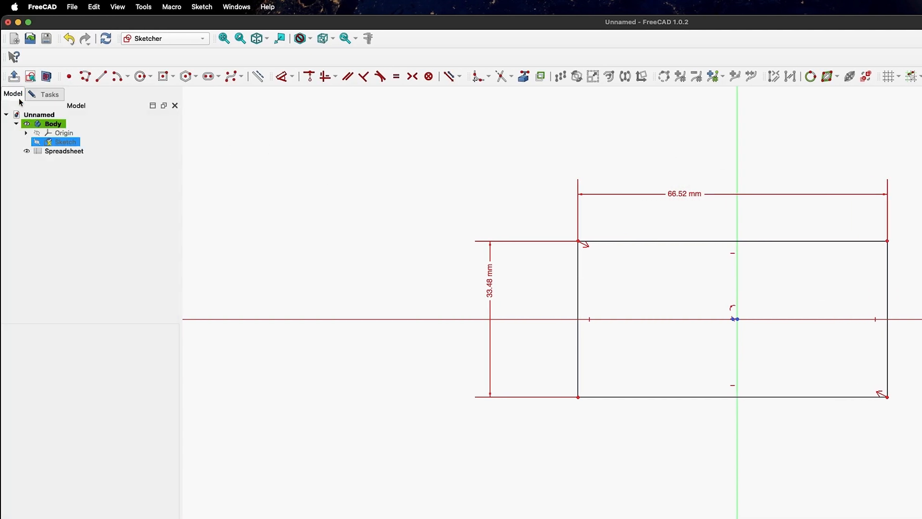
Rename the spreadsheet object to 'var' and reselect the rectangle sketch
left_click(50, 151)
right_click(64, 153)
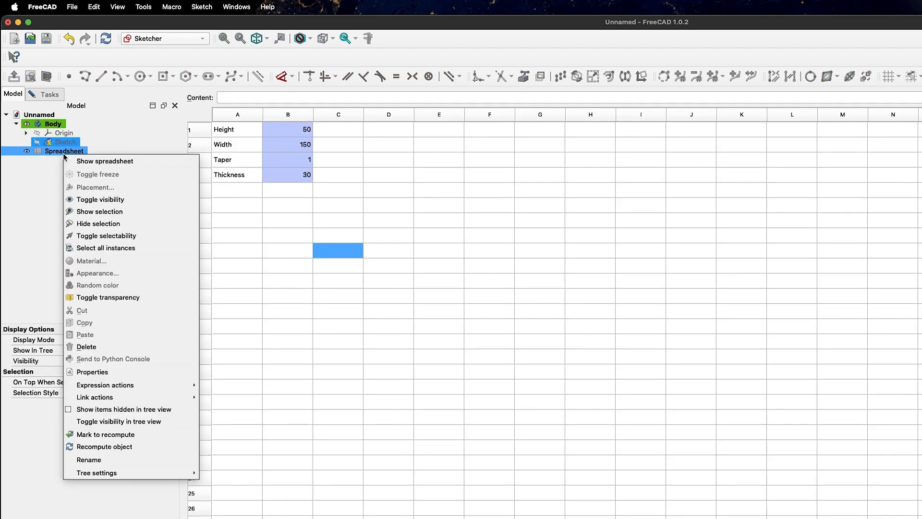
left_click(115, 459)
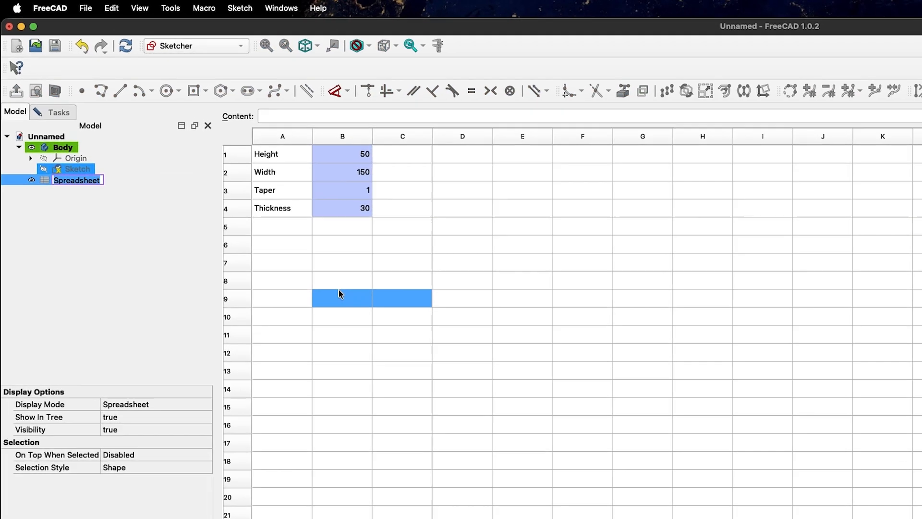
type("var")
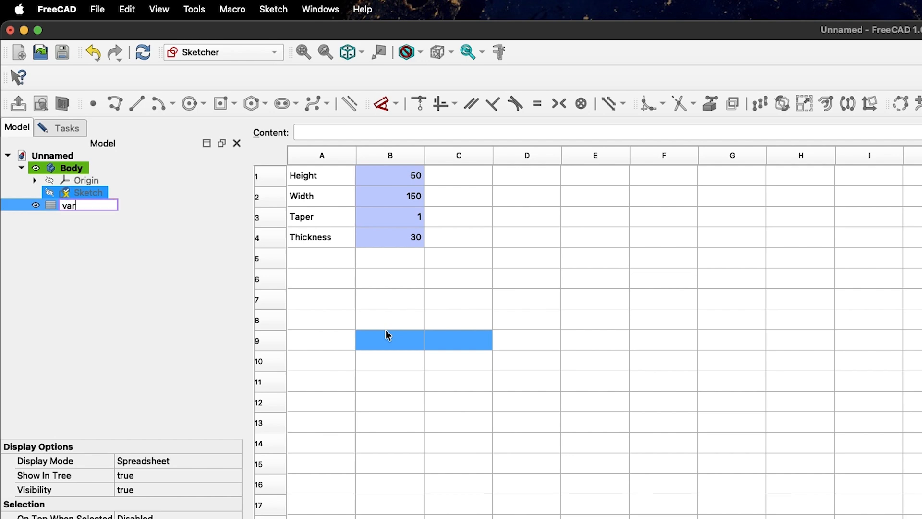
key("Return")
left_click(170, 268)
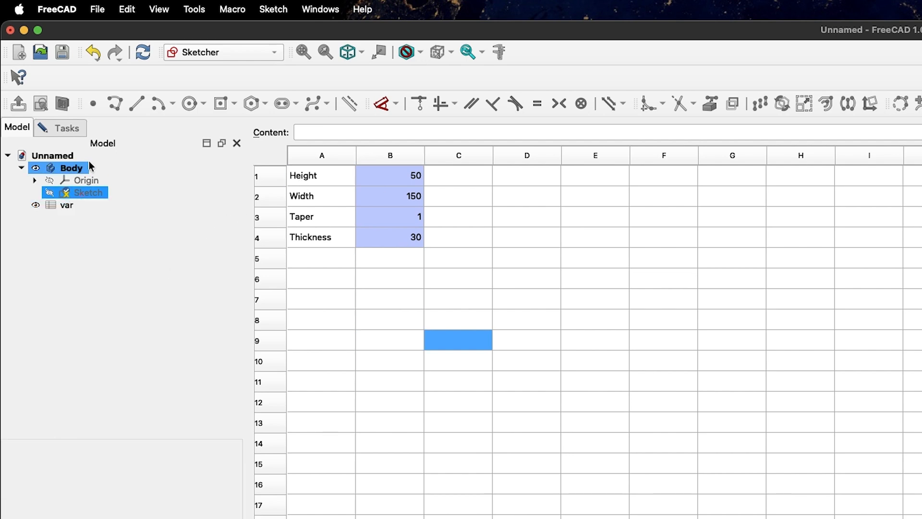
left_click(80, 194)
left_click(45, 206, "ctrl")
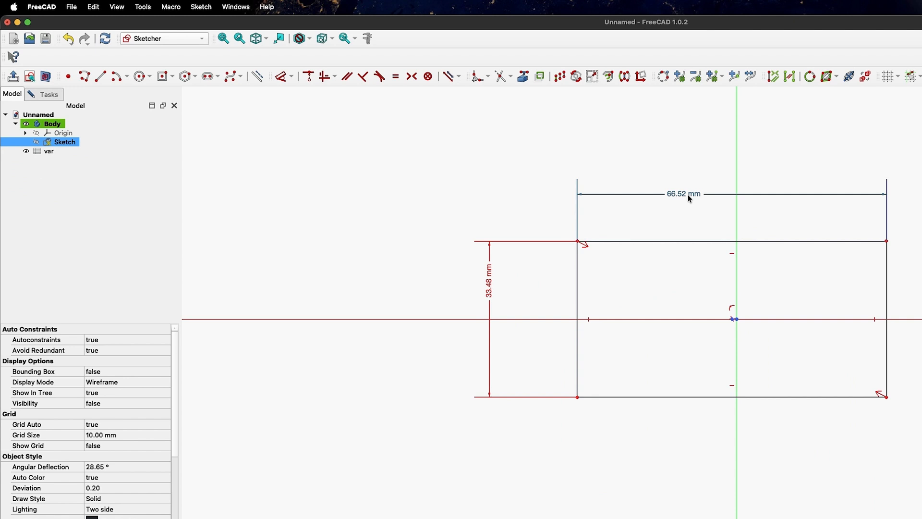
Drive the rectangle width with the expression <<var>>.Width, making it 150 mm
double_click(682, 196)
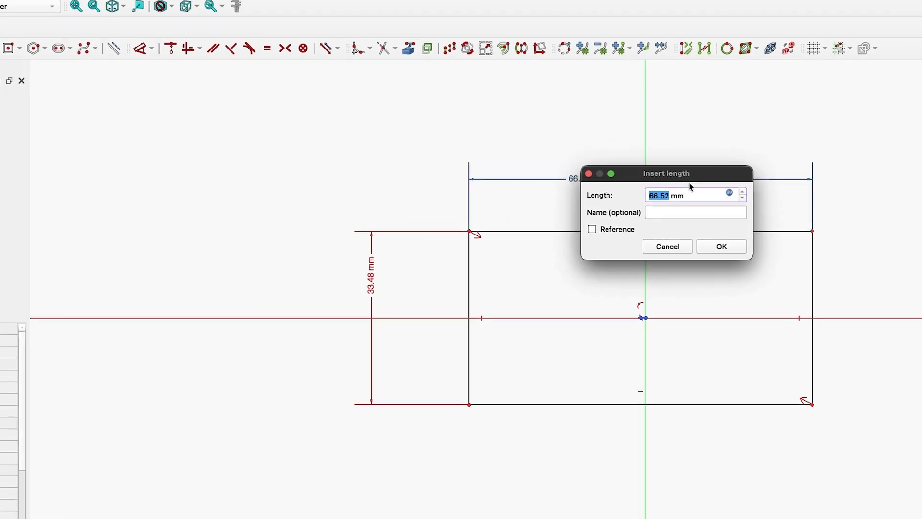
left_click(729, 192)
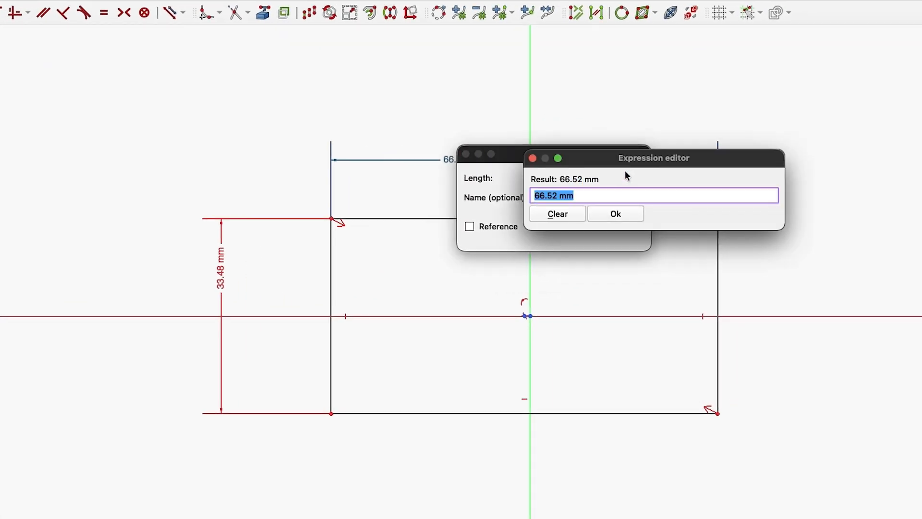
type("v")
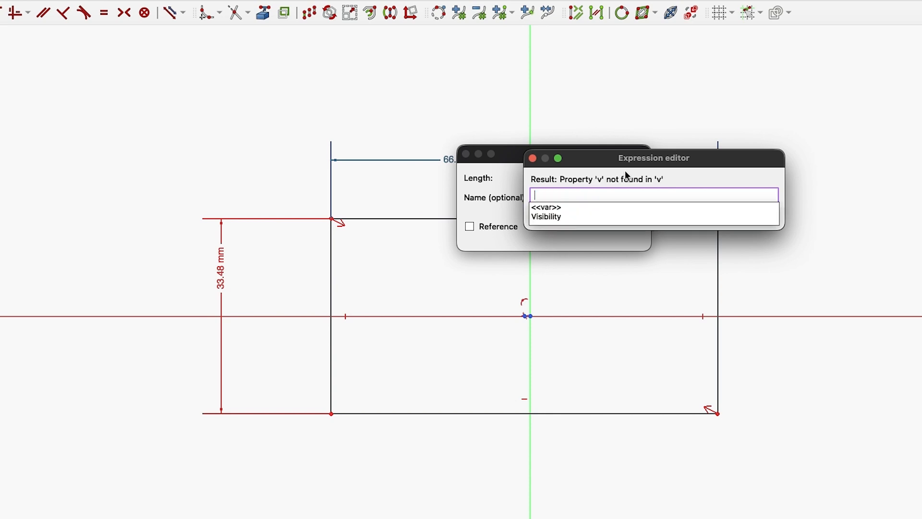
type("ar")
left_click(574, 207)
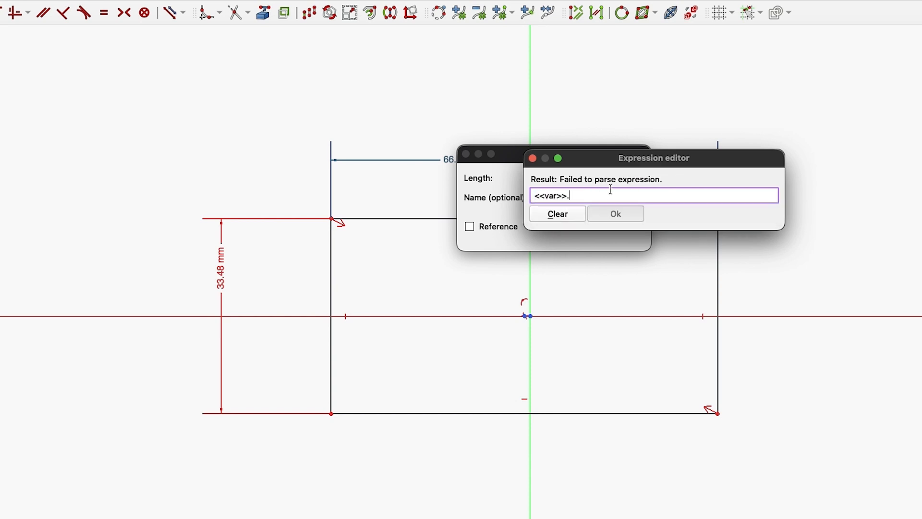
type("wi")
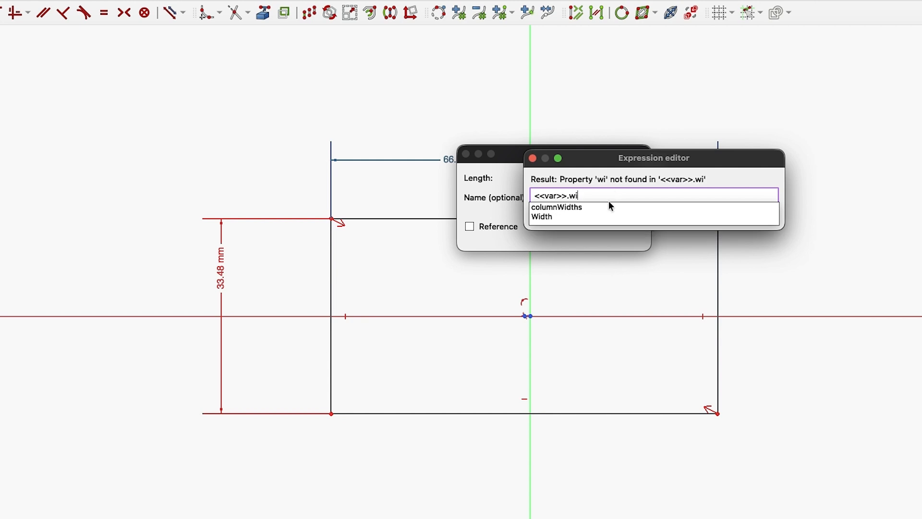
left_click(606, 215)
left_click(607, 217)
left_click(605, 235)
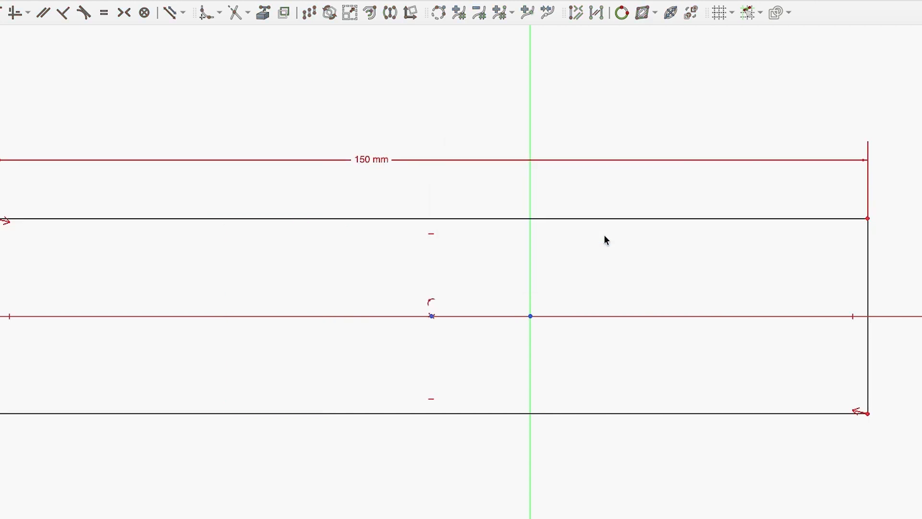
Drive the rectangle height with the expression <<var>>.Height, making it 50 mm
scroll(850, 210, "down", 3)
double_click(245, 256)
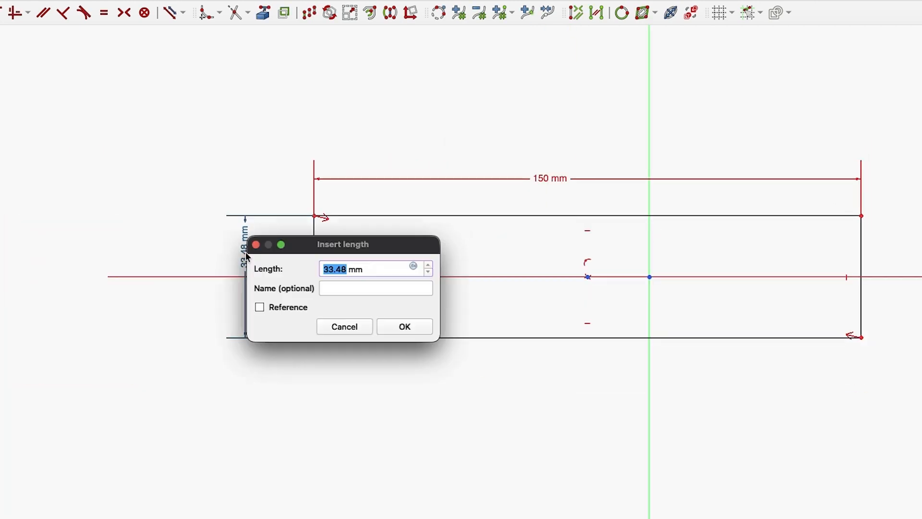
left_click(414, 266)
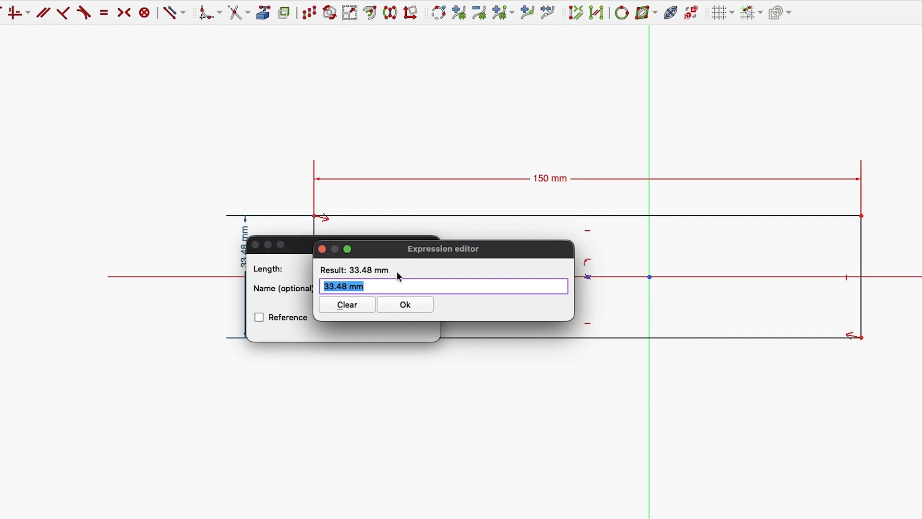
type("var")
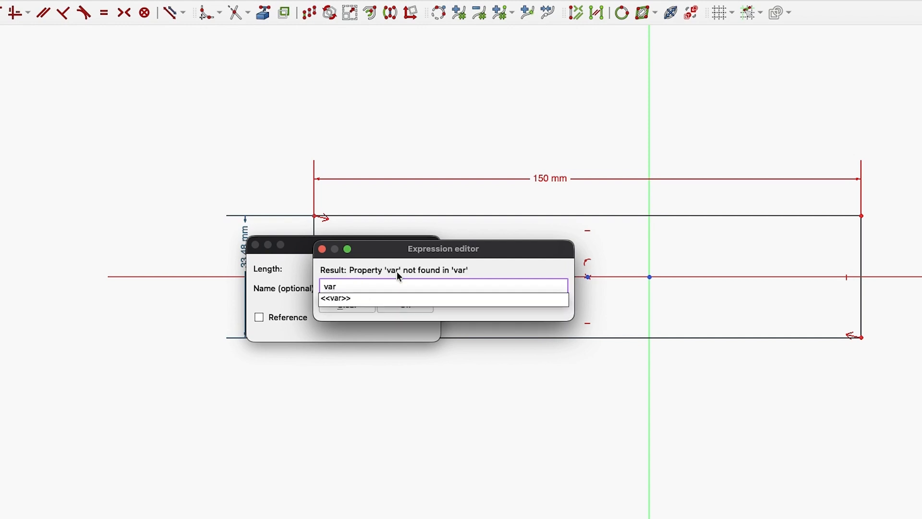
key("Down")
key("Return")
type("Height")
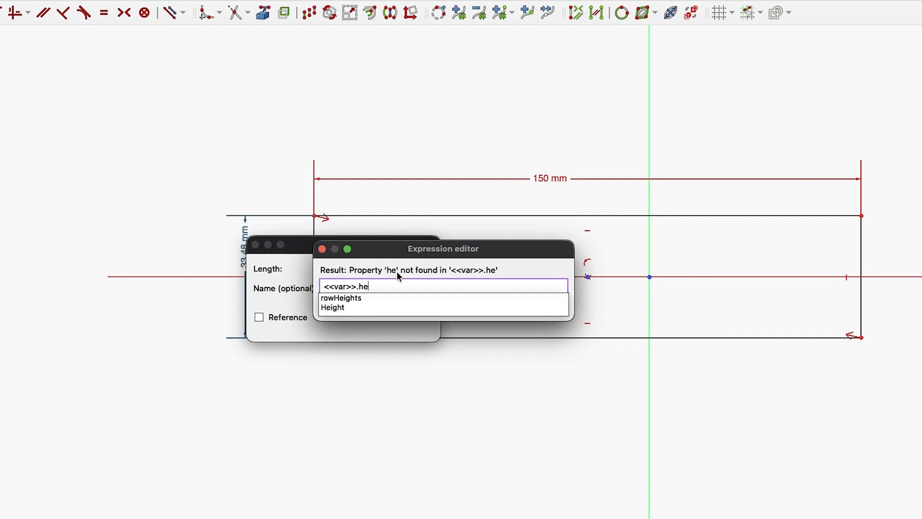
left_click(405, 304)
left_click(401, 326)
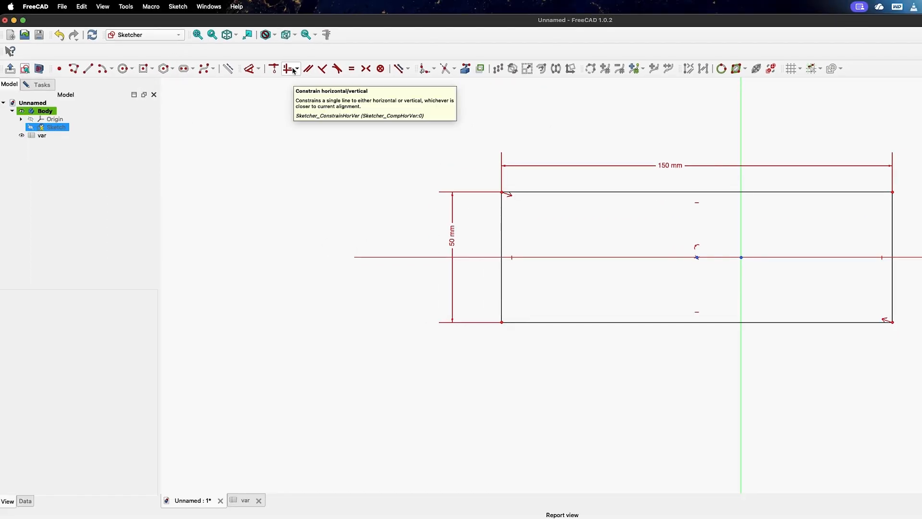
Constrain the rectangle's centre point onto the vertical axis and close the sketch
left_click(274, 68)
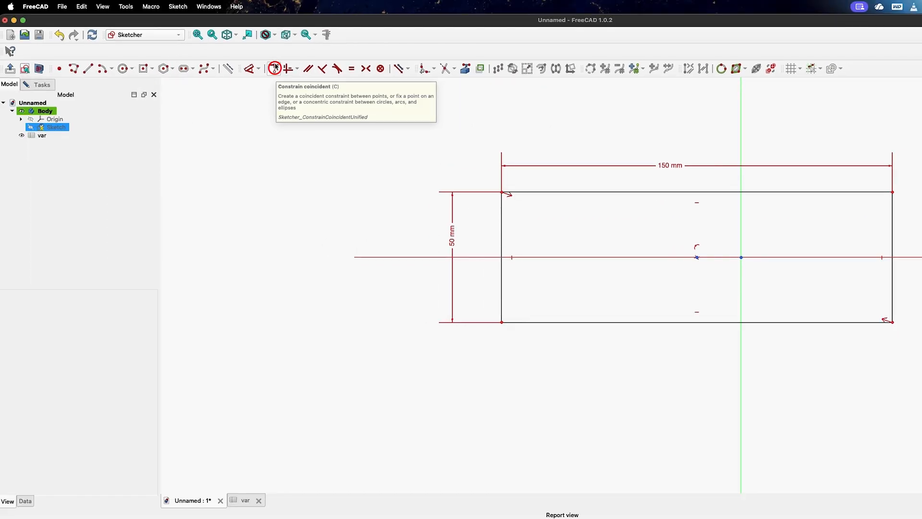
left_click(697, 257)
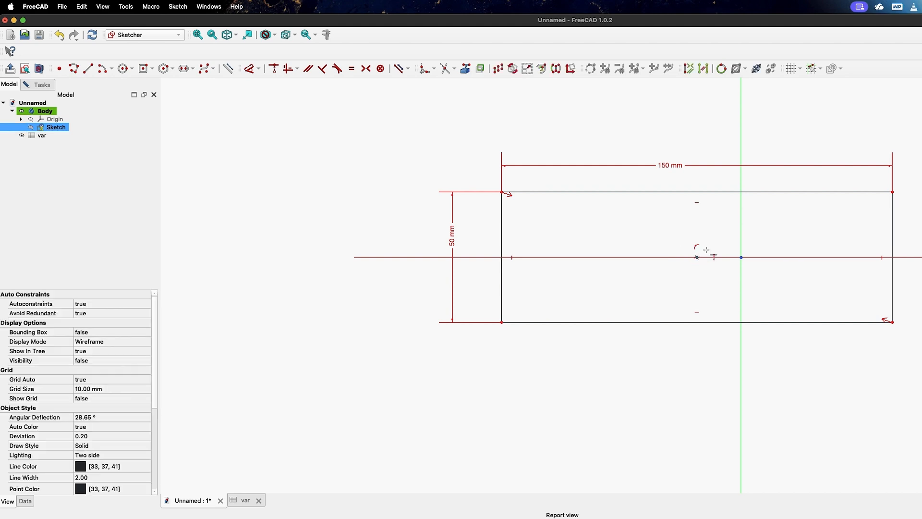
left_click(741, 223)
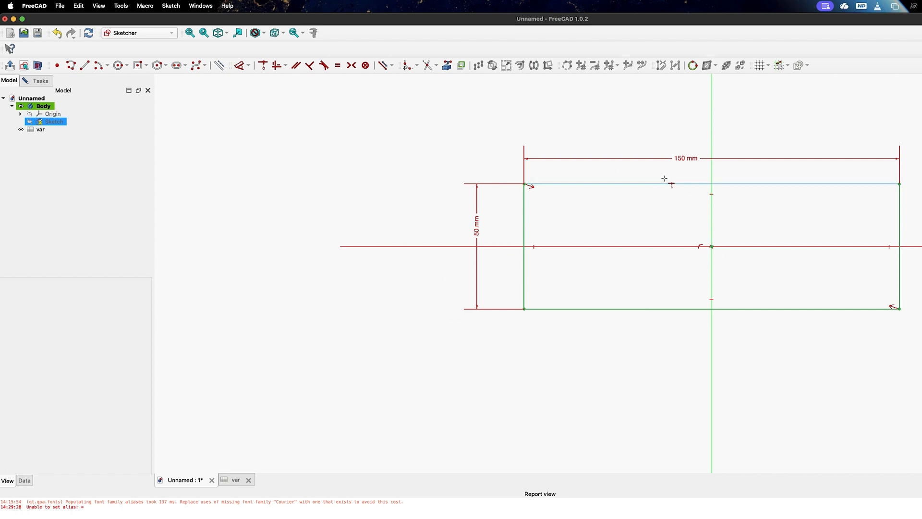
left_click(10, 68)
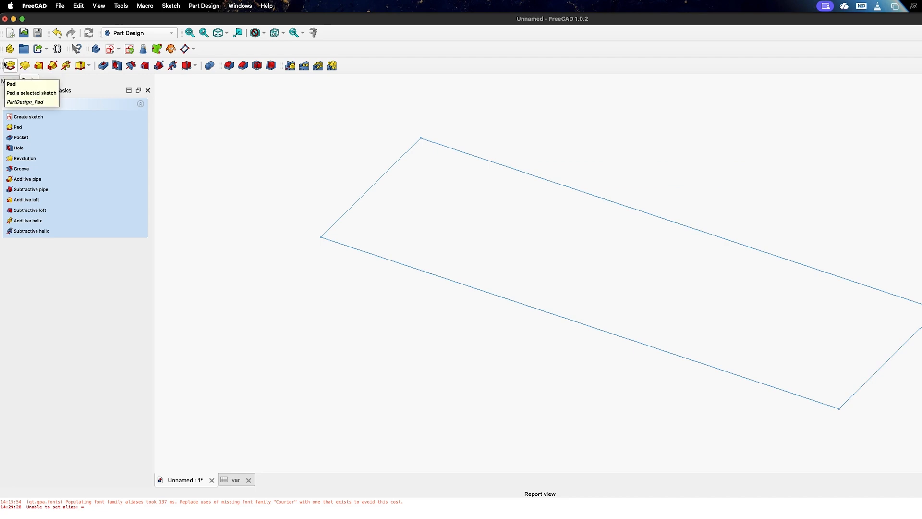
Pad the sketch symmetrically with its length set to the expression <<var>>.Thickness
left_click(6, 64)
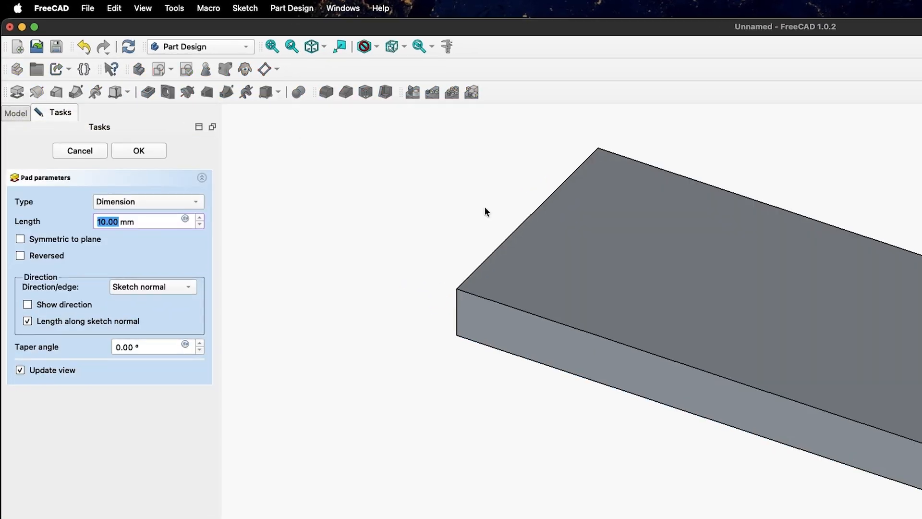
left_click(178, 287)
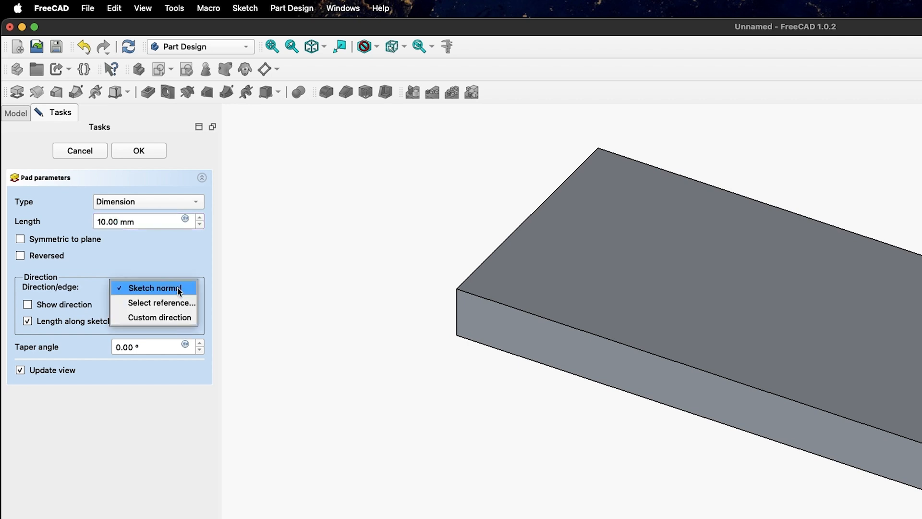
left_click(179, 287)
left_click(21, 238)
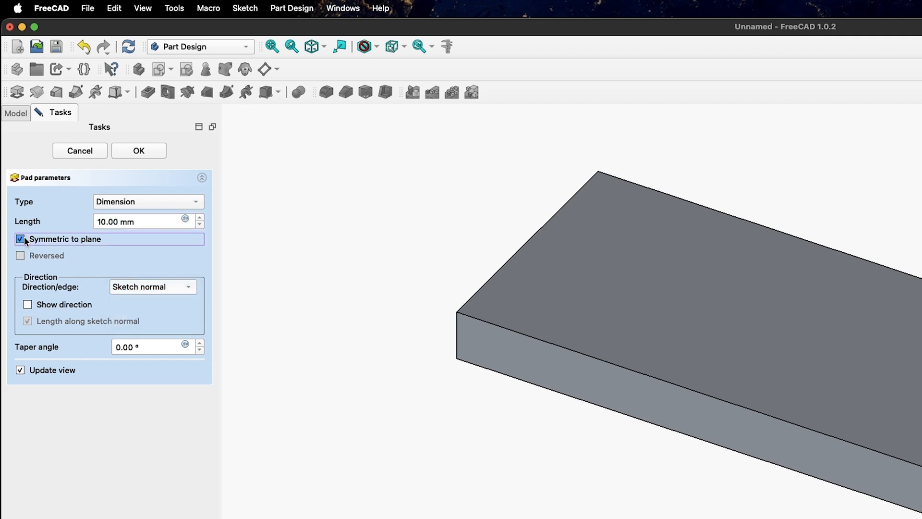
left_click(185, 219)
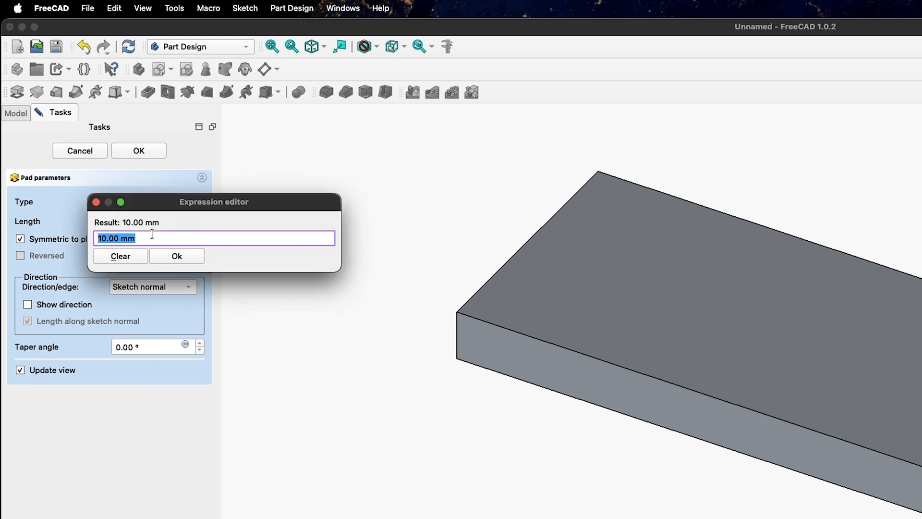
key("BackSpace")
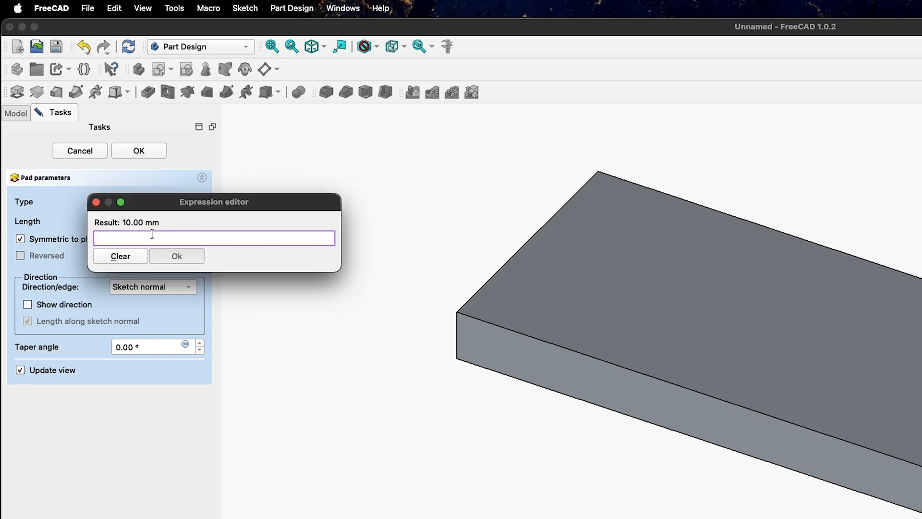
type("var")
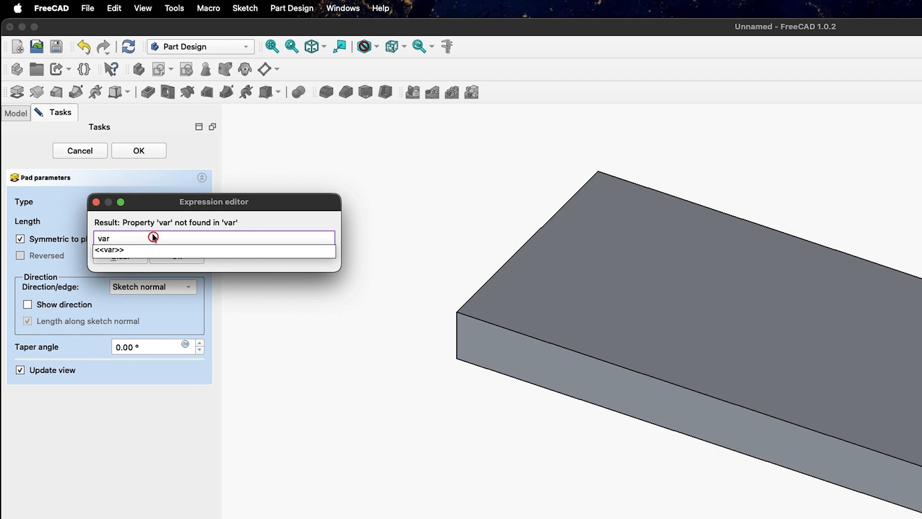
key("Down")
type("th")
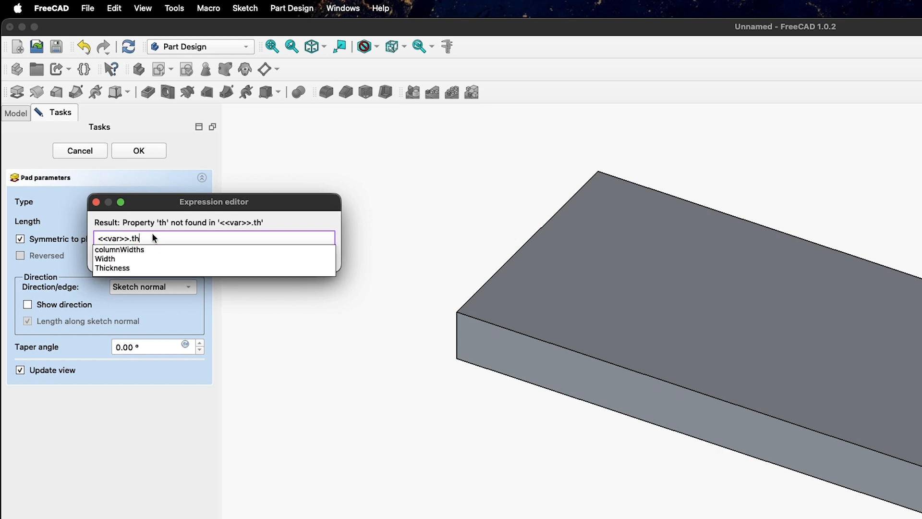
key("Down")
key("Down")
key("Down")
key("Return")
left_click(170, 253)
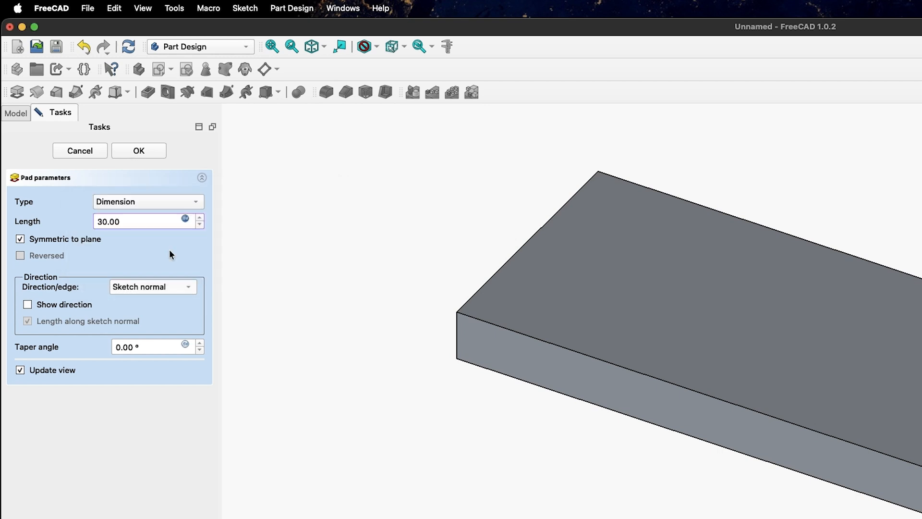
Set the pad's taper angle to <<var>>.Taper and commit the pad
left_click(169, 345)
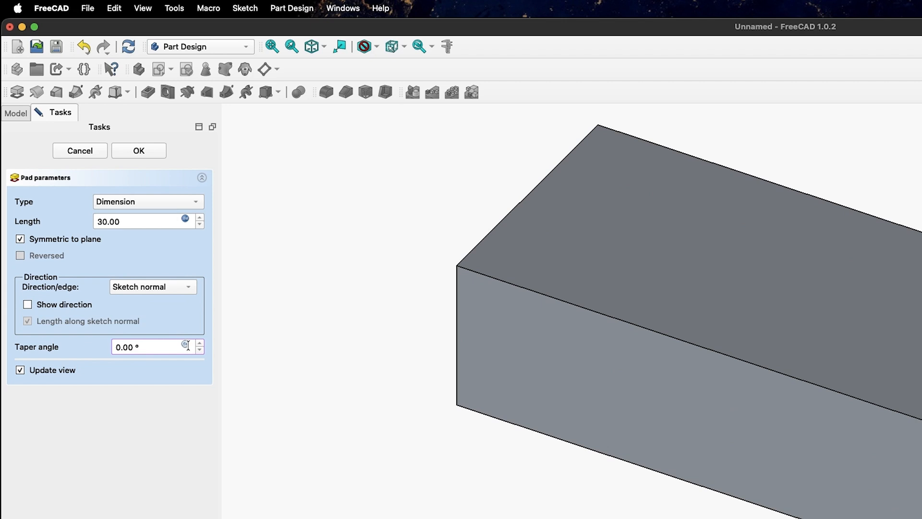
left_click(186, 345)
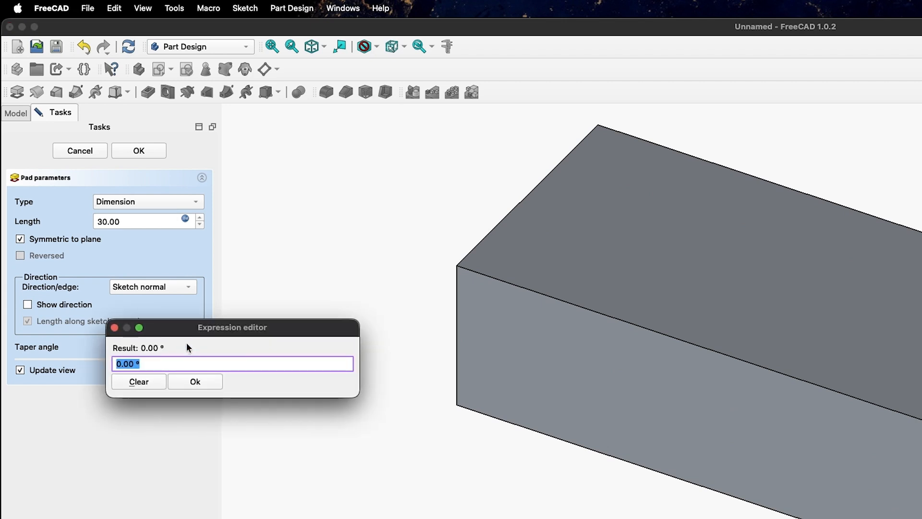
type("va")
key("Return")
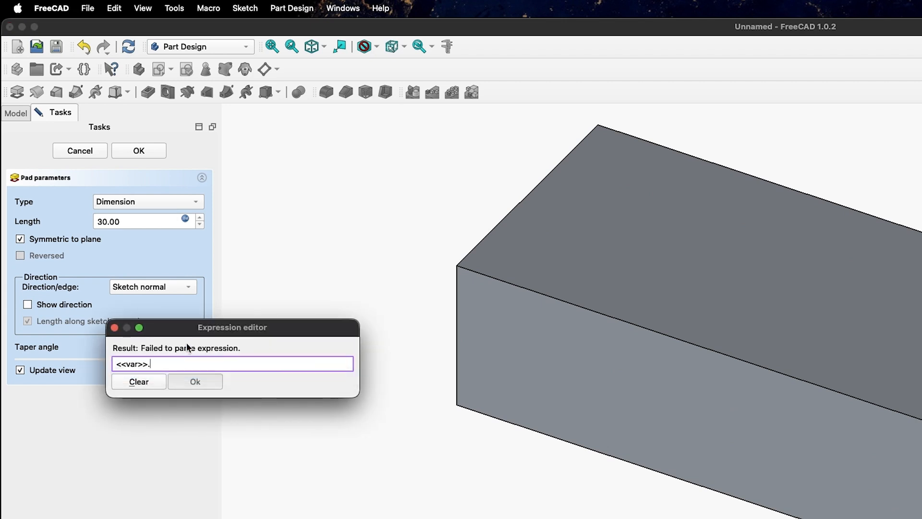
type("ta")
key("Return")
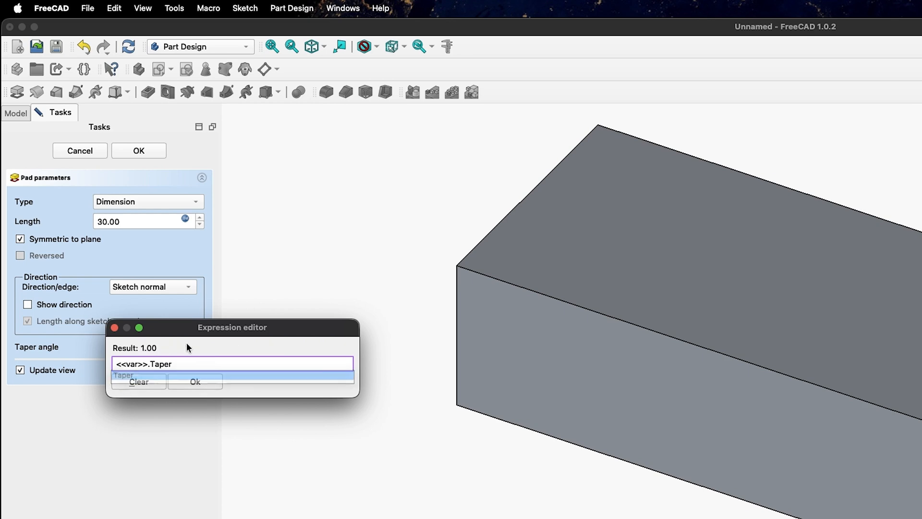
key("Return")
left_click(130, 149)
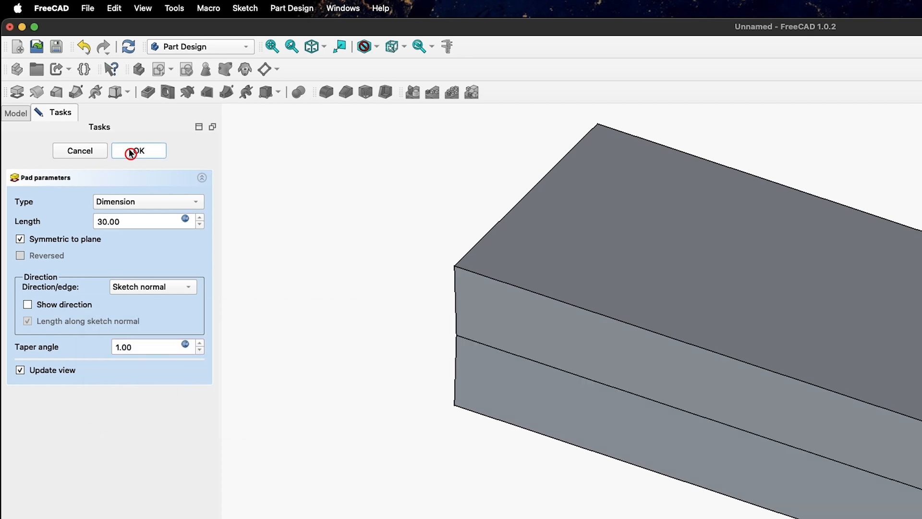
Orbit the view to face the tapered block front-on, then bring up the model tree
mouse_move(310, 248)
middle_mouse_down()
mouse_move(346, 228)
mouse_move(313, 257)
middle_mouse_up()
scroll(316, 251, "down", 2)
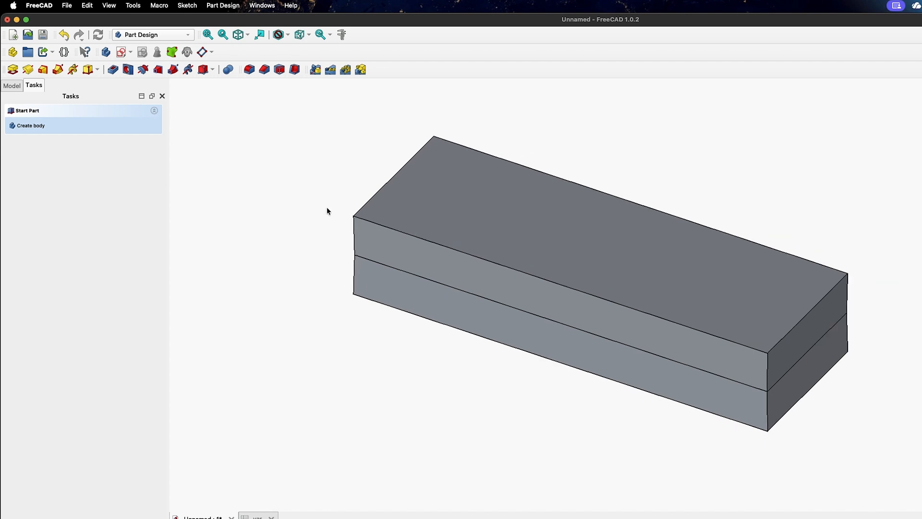
middle_click_drag(554, 242, 192, 211)
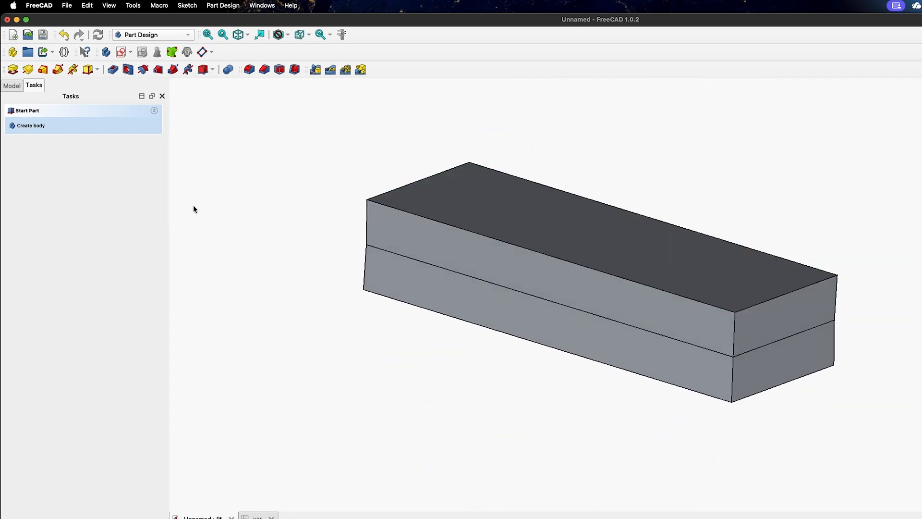
left_click(14, 87)
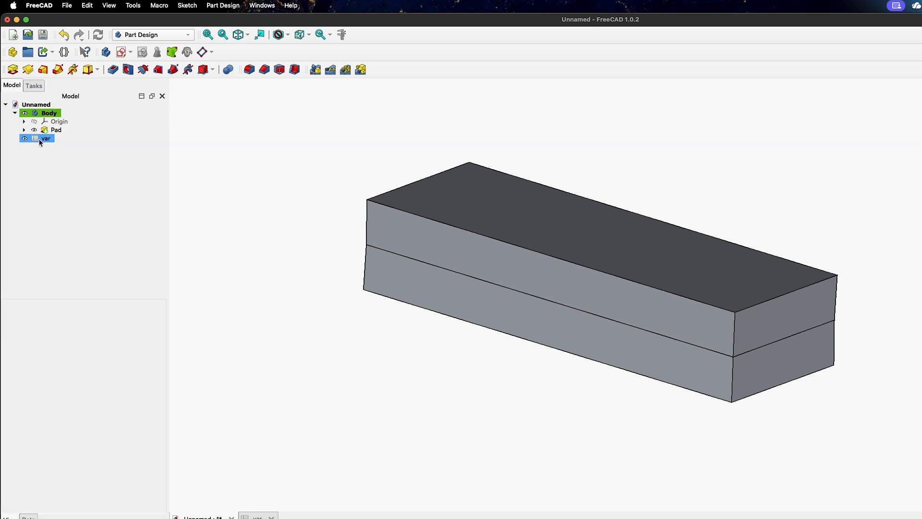
In the var spreadsheet, set Height to 100, Width to 100 and Taper to 3
double_click(41, 139)
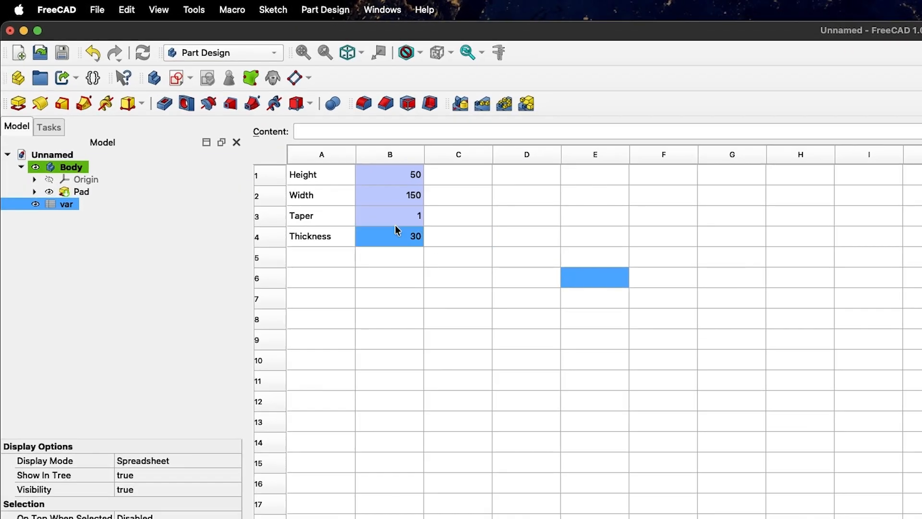
left_click(397, 179)
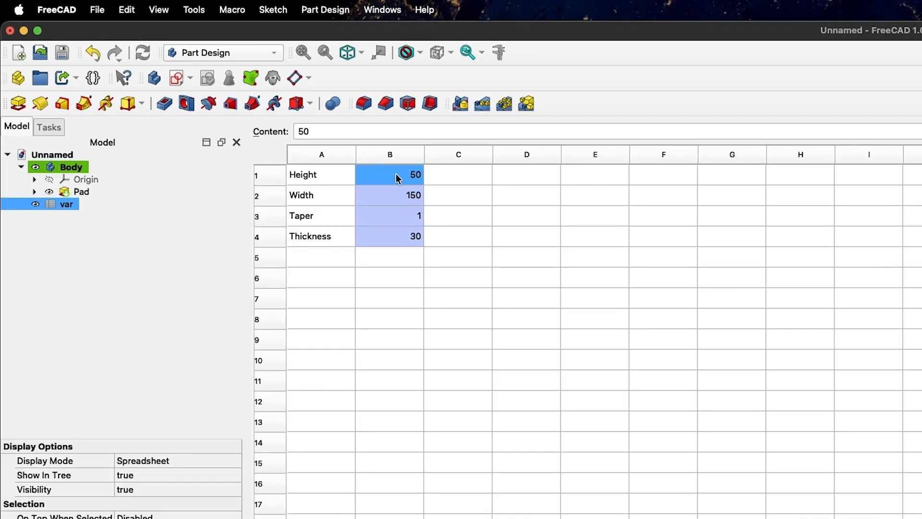
type("1")
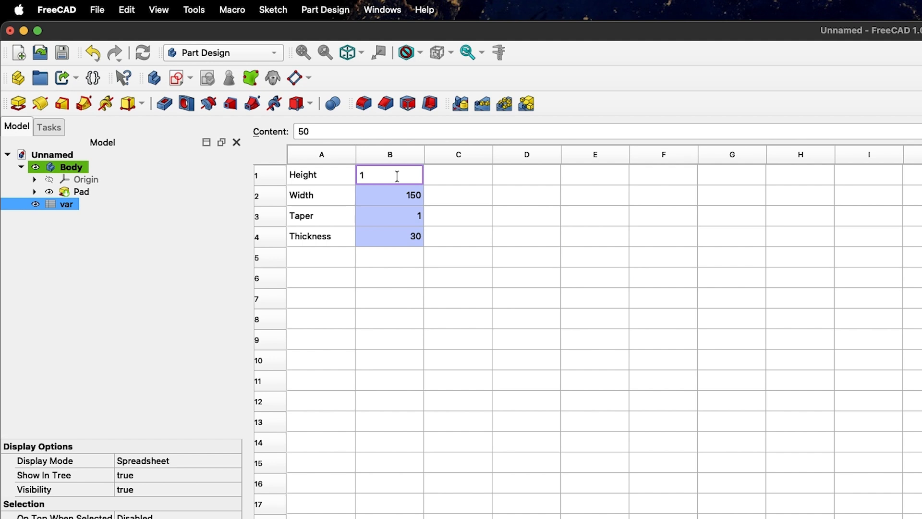
type("00")
key("Return")
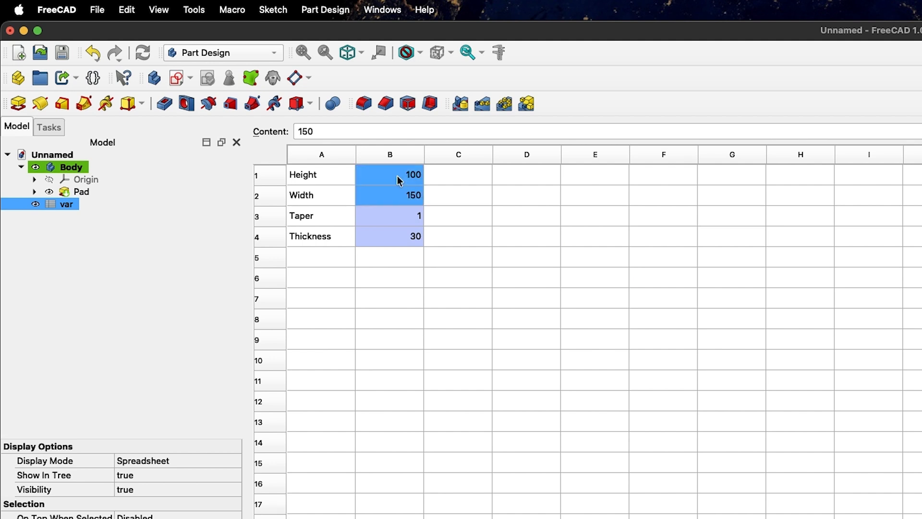
left_click(397, 199)
type("100")
key("Return")
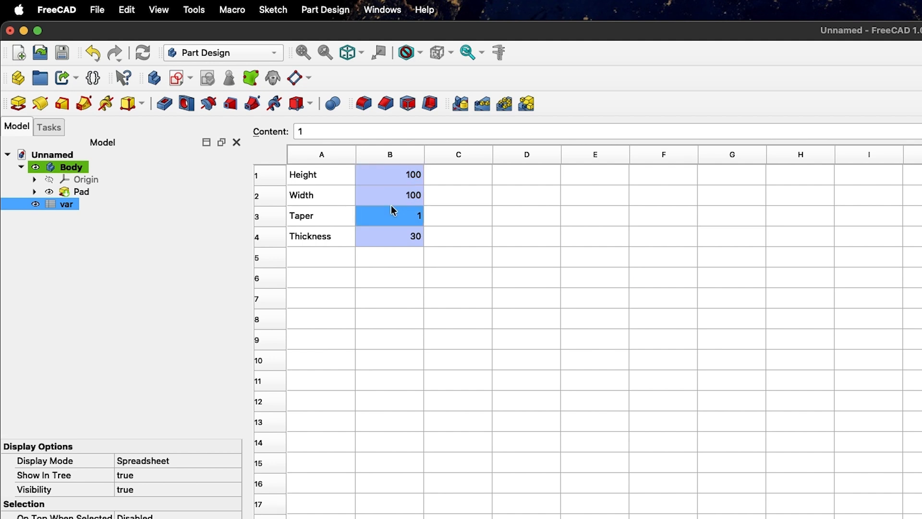
type("3")
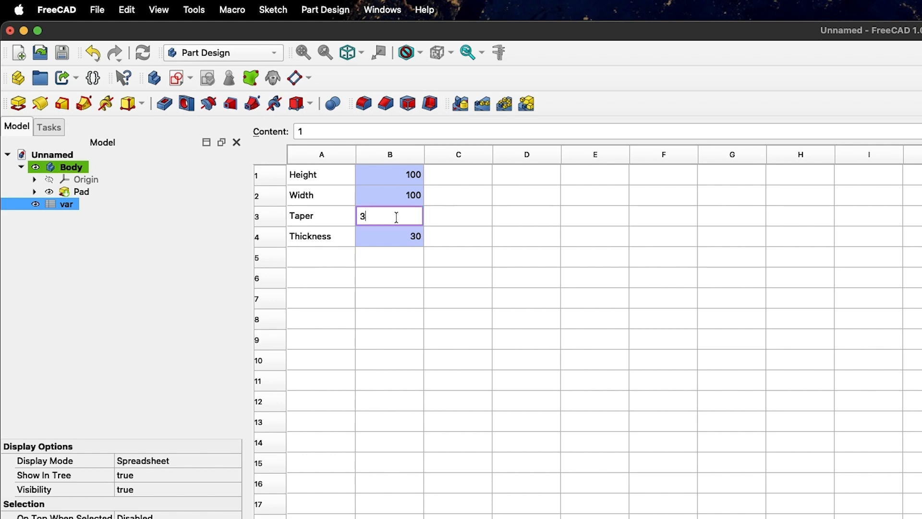
left_click(459, 402)
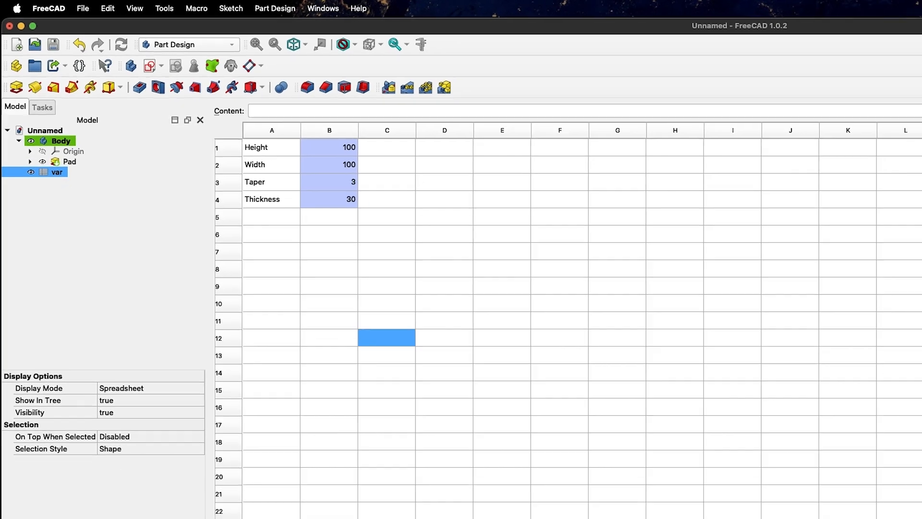
Recompute the var spreadsheet and return to the 3D view of the updated block
right_click(51, 177)
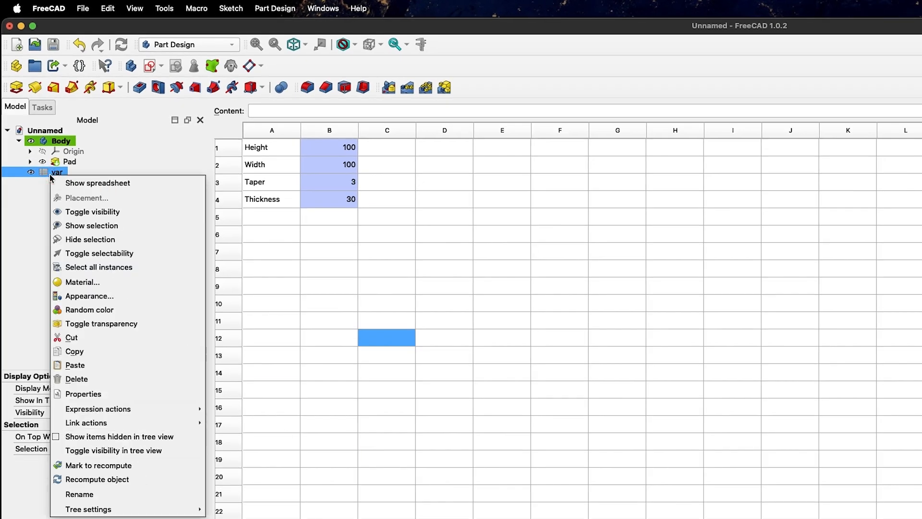
left_click(174, 481)
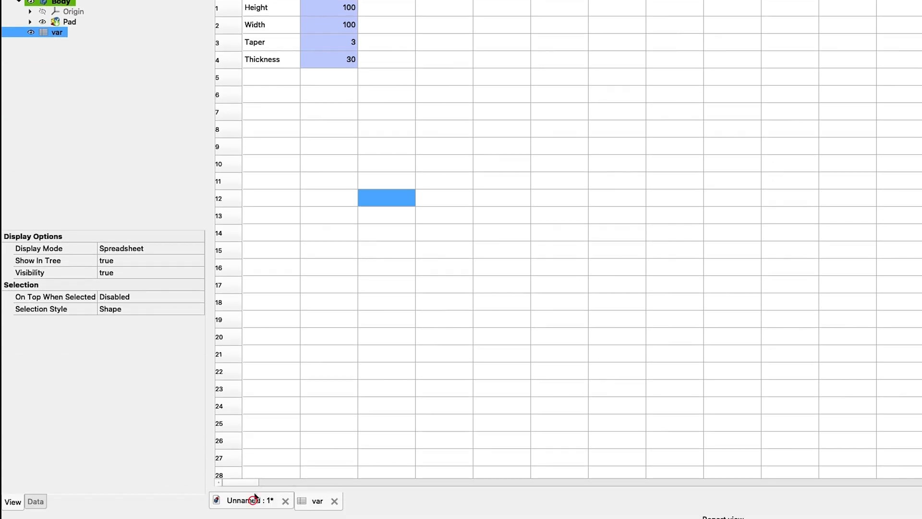
left_click(250, 500)
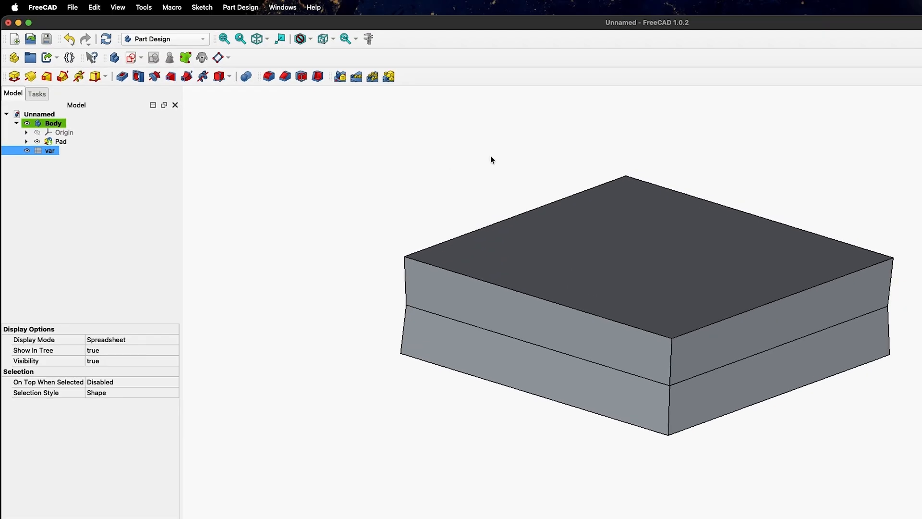
middle_click_drag(491, 158, 556, 199)
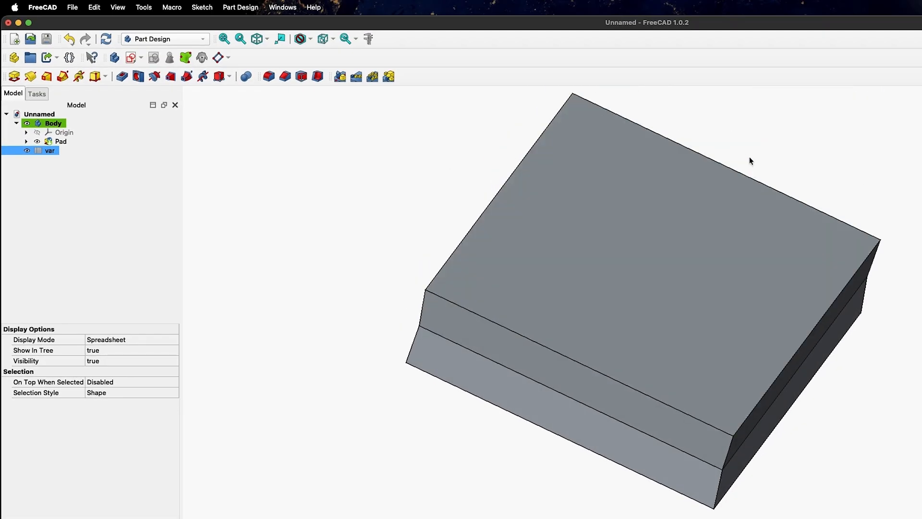
middle_click_drag(749, 158, 706, 225)
left_click(267, 502)
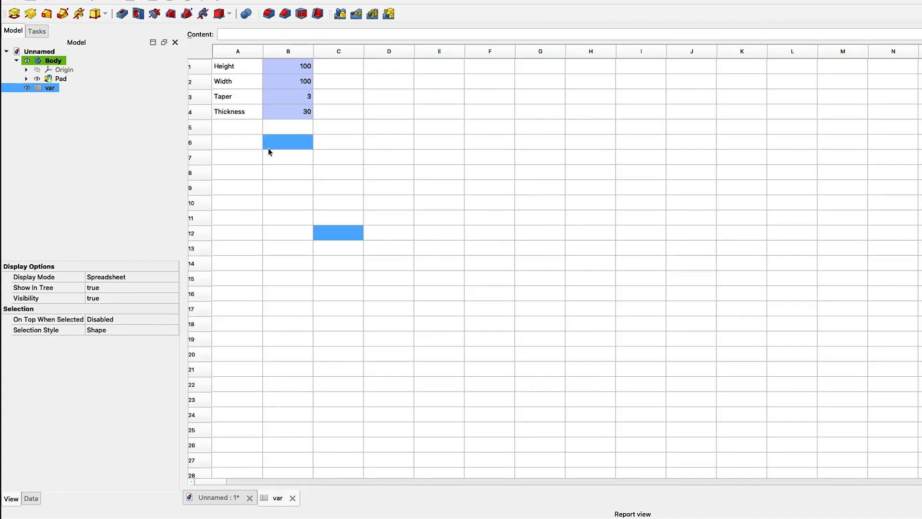
left_click(213, 503)
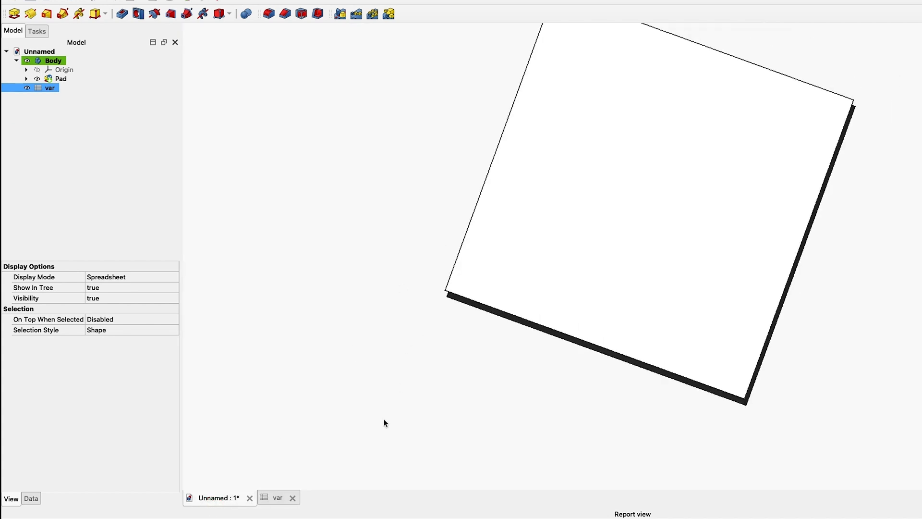
mouse_move(594, 153)
middle_mouse_down()
mouse_move(555, 159)
mouse_move(547, 213)
mouse_move(537, 197)
mouse_move(438, 173)
mouse_move(445, 258)
mouse_move(576, 291)
mouse_move(347, 426)
middle_mouse_up()
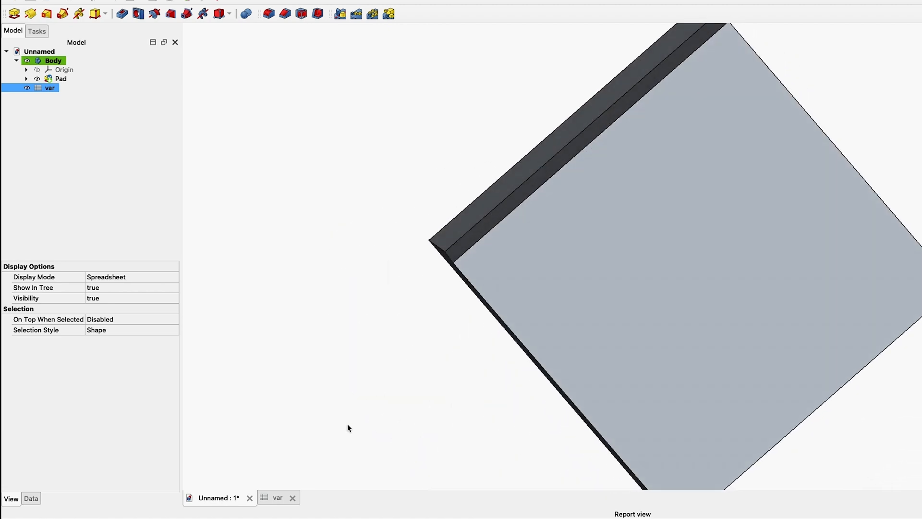
left_click(281, 497)
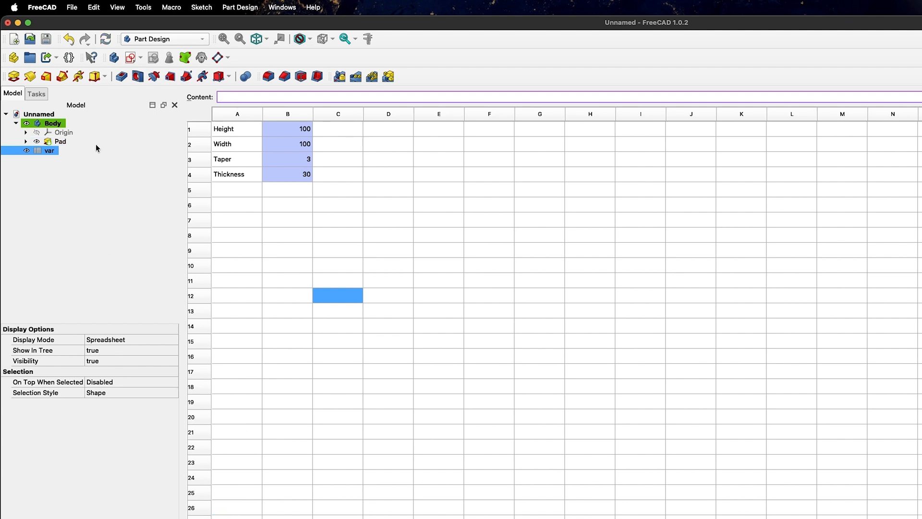
left_click(60, 141)
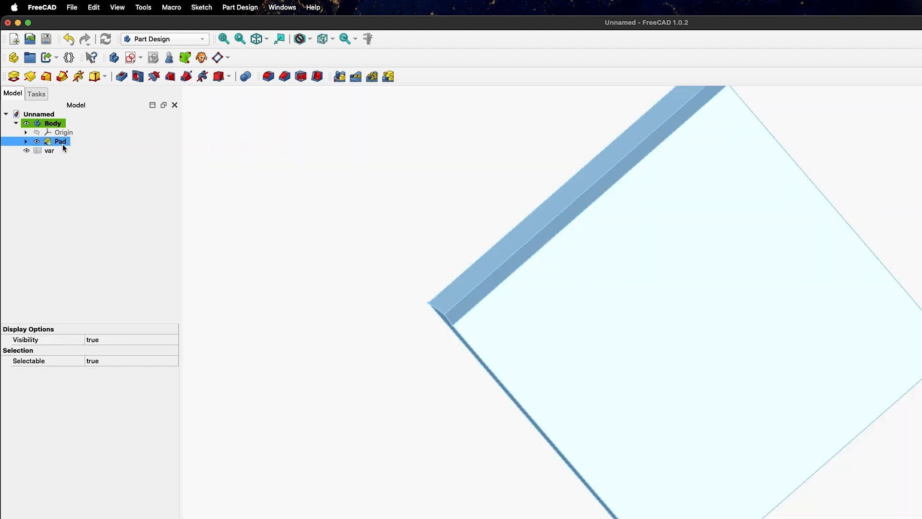
mouse_move(414, 221)
left_mouse_down()
mouse_move(395, 132)
mouse_move(206, 139)
mouse_move(206, 84)
mouse_move(191, 144)
left_mouse_up()
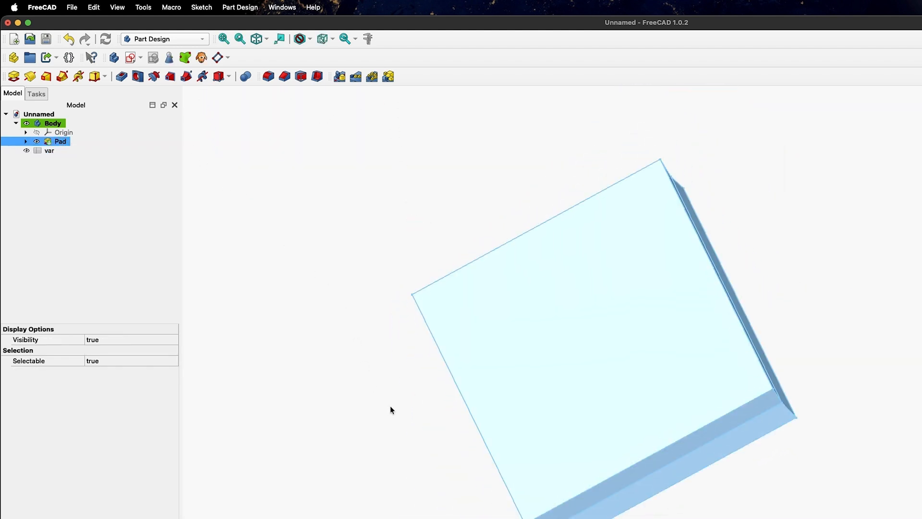
scroll(390, 409, "down", 2)
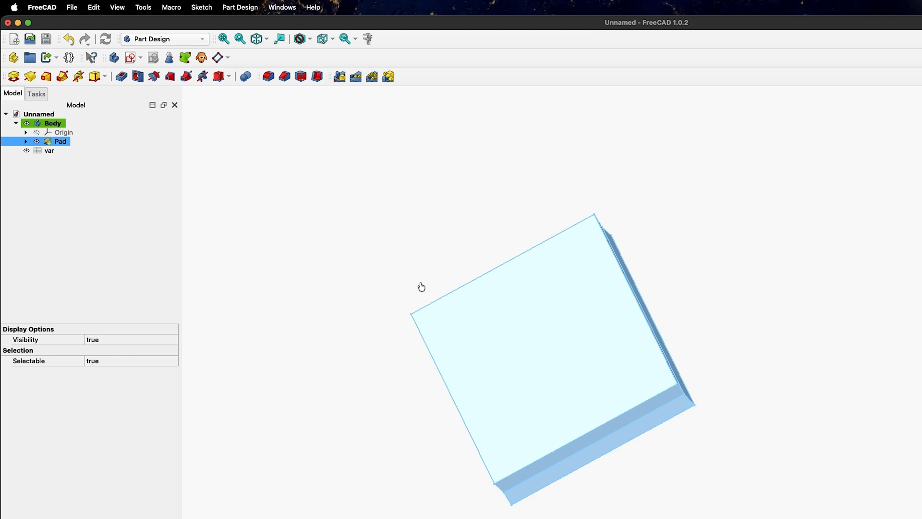
left_click(60, 152)
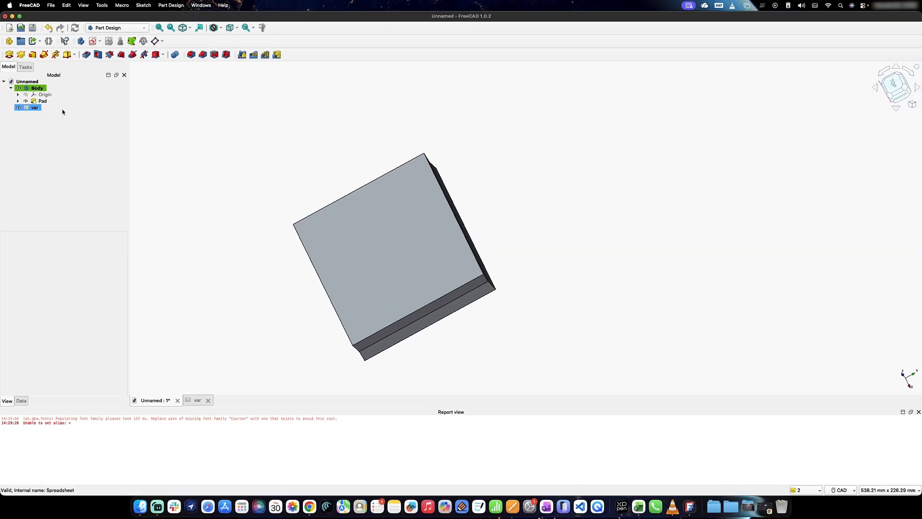